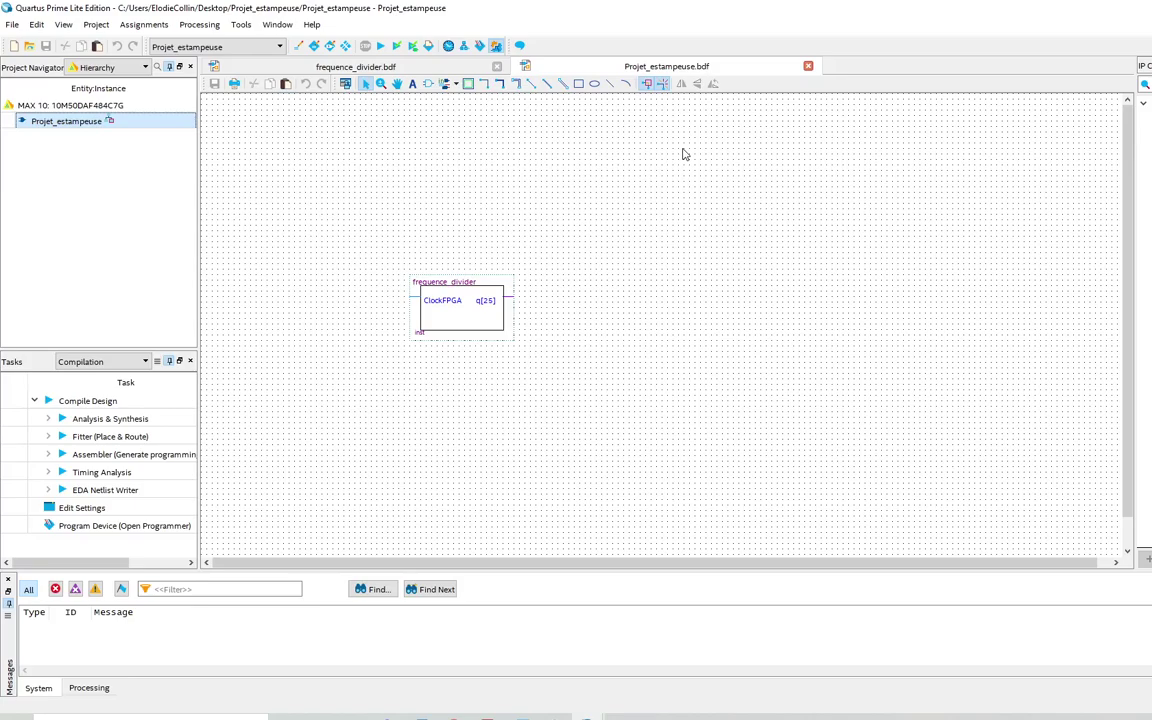
left_click(455, 84)
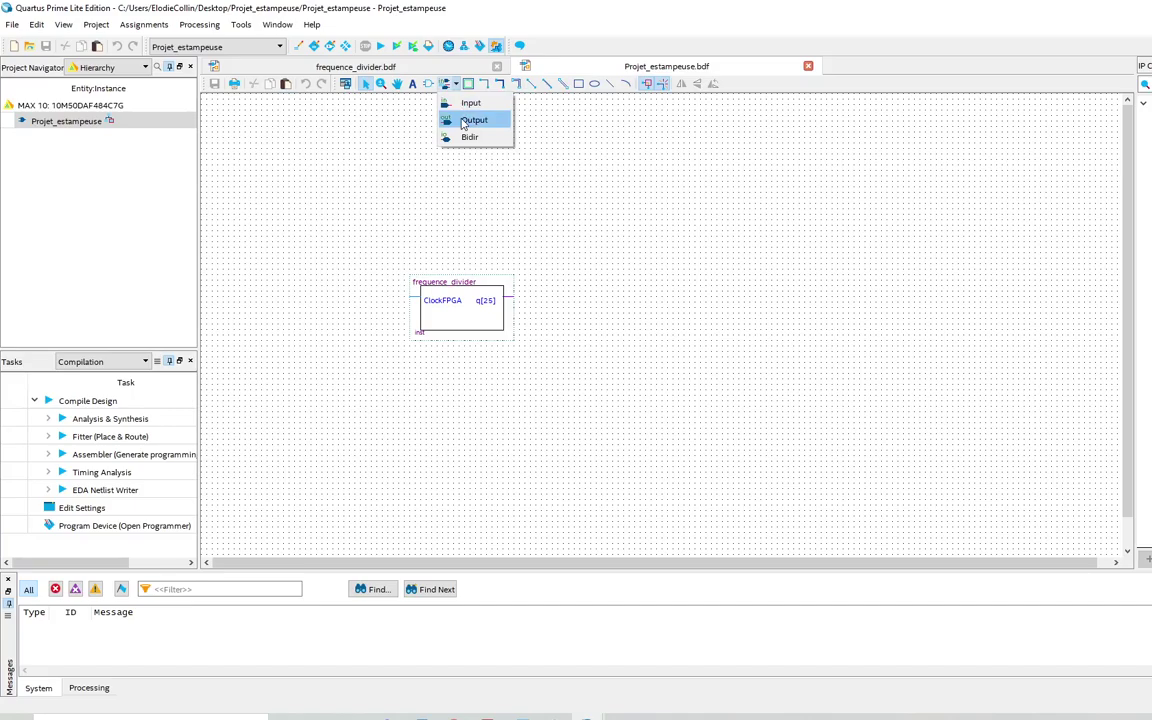
left_click(568, 148)
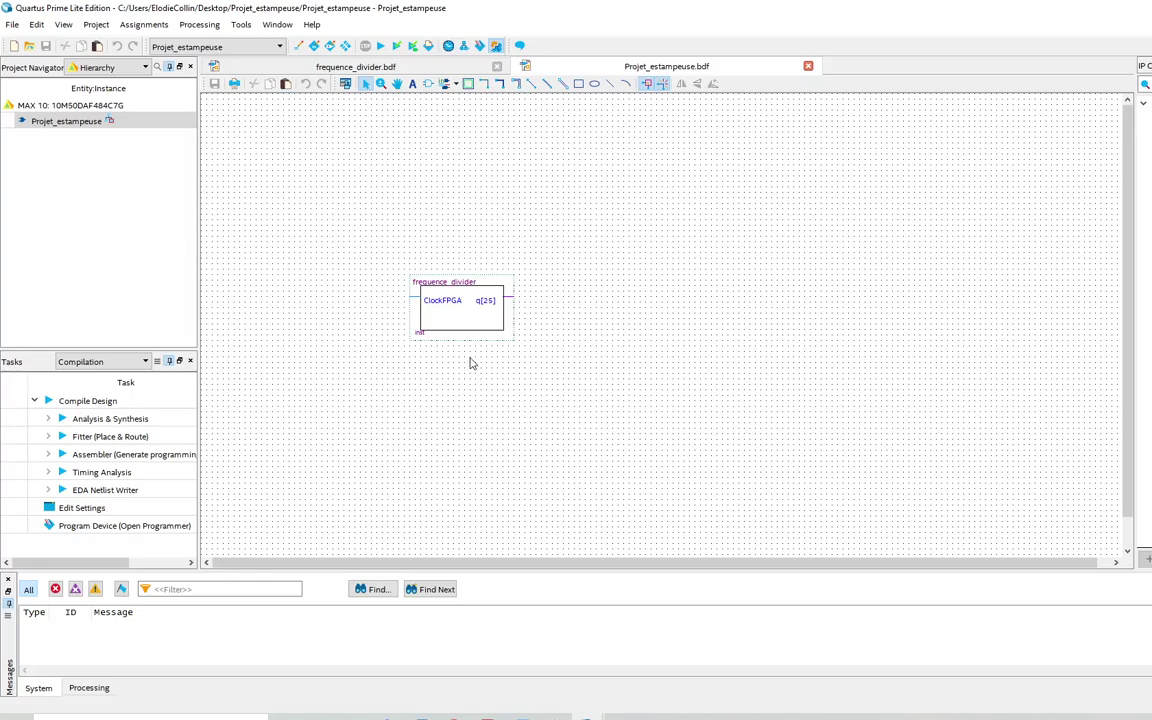
List the project's files and view the frequence_divider.bdf schematic before returning to Projet_estampeuse.bdf
left_click(109, 68)
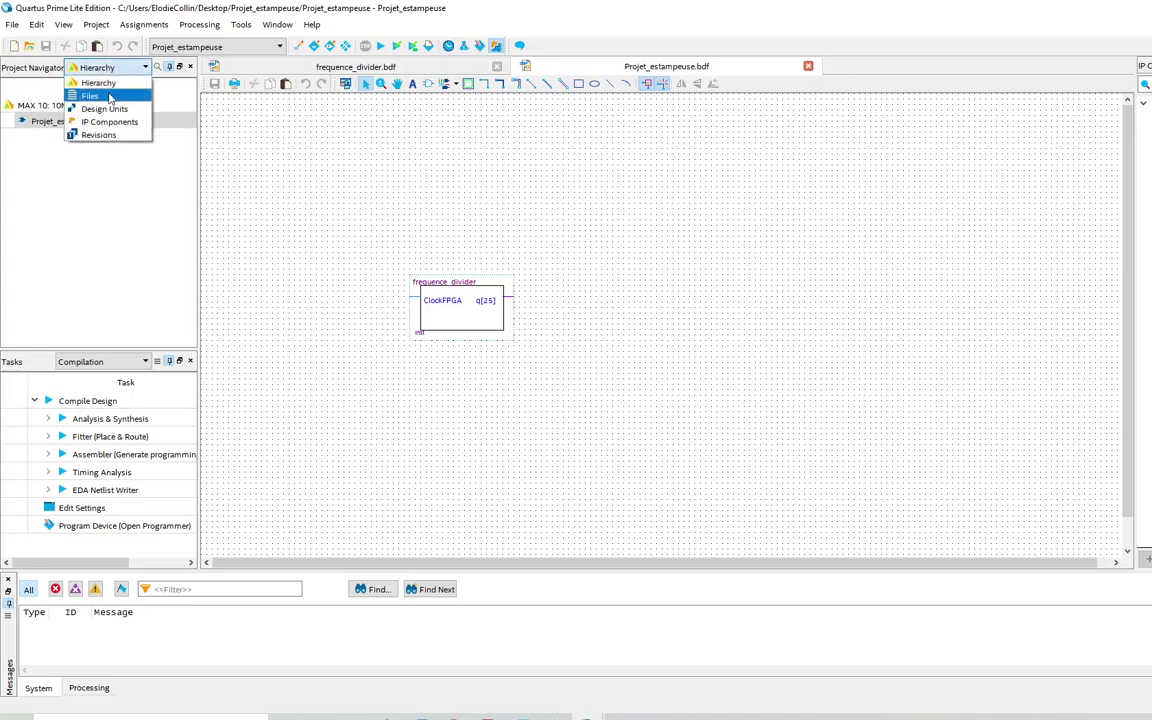
left_click(110, 96)
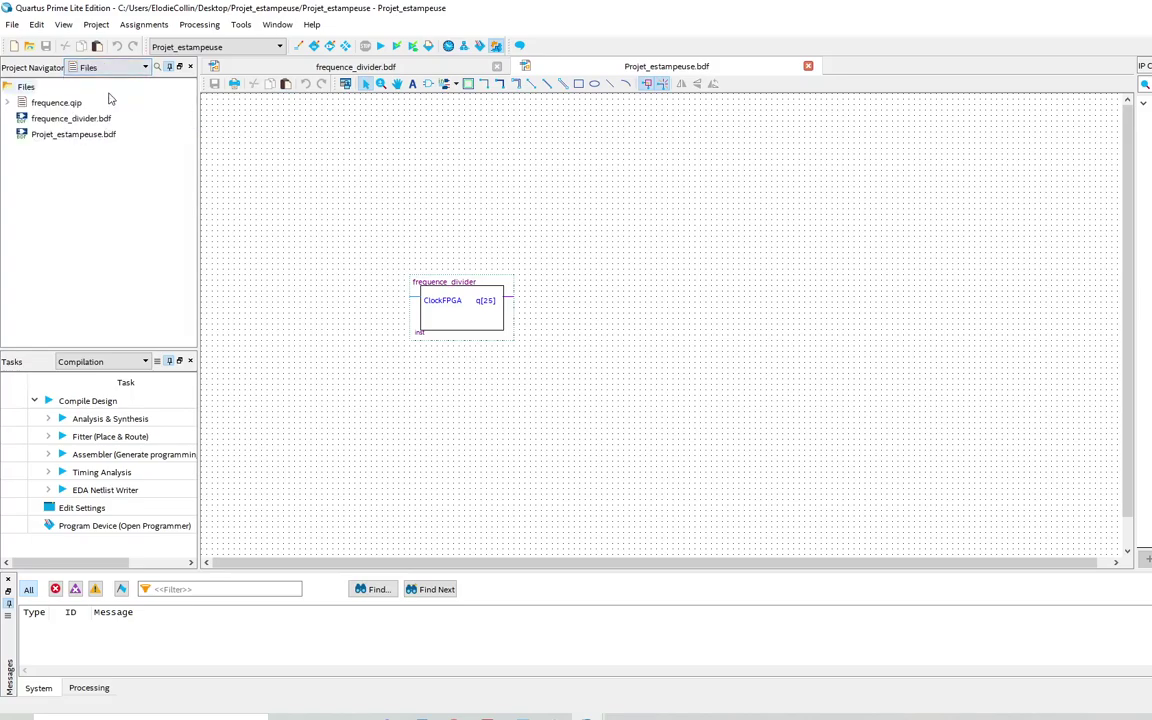
left_click(70, 141)
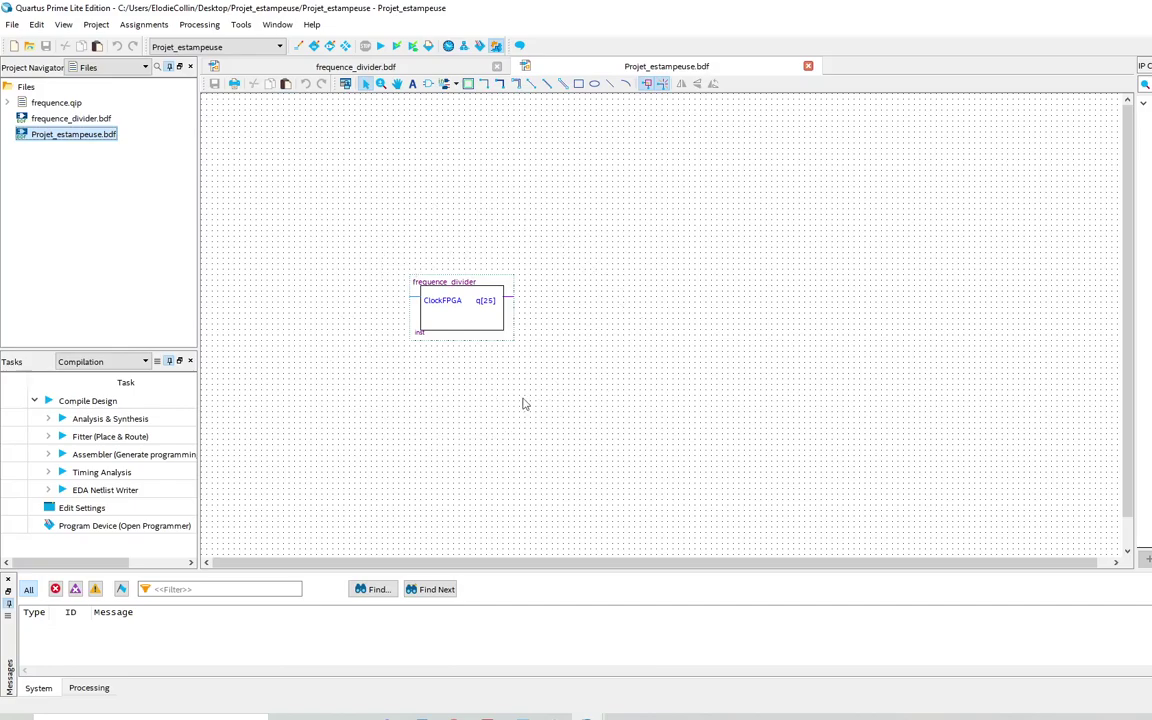
double_click(45, 119)
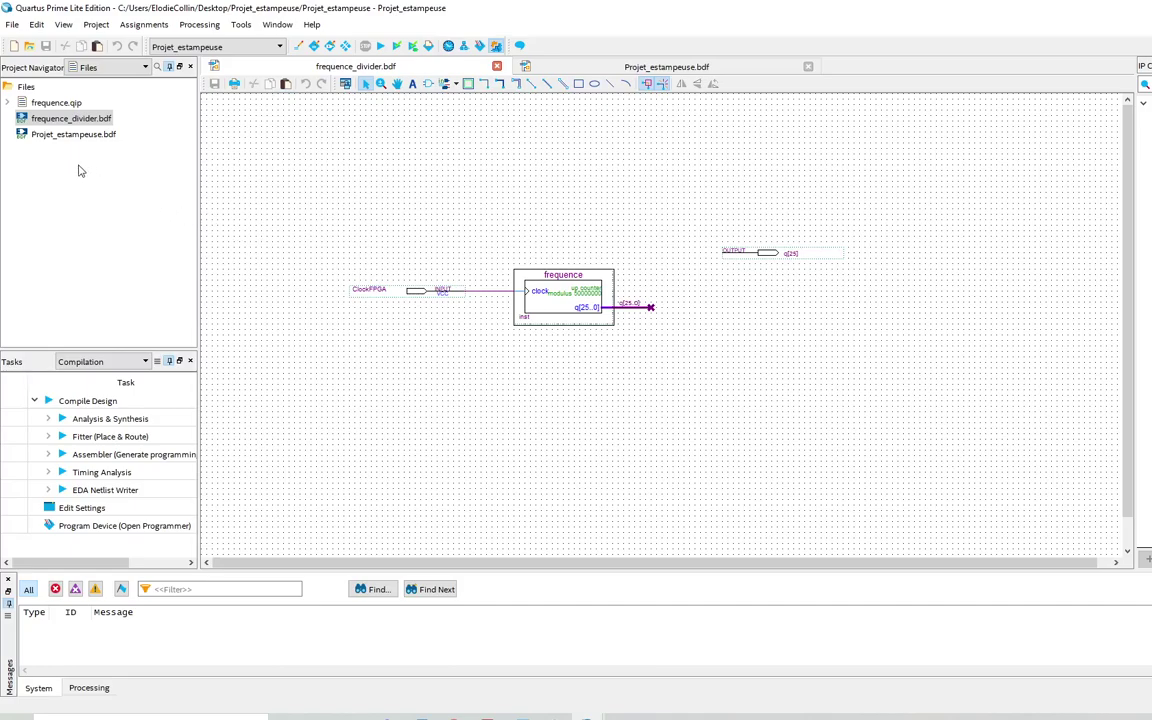
double_click(63, 137)
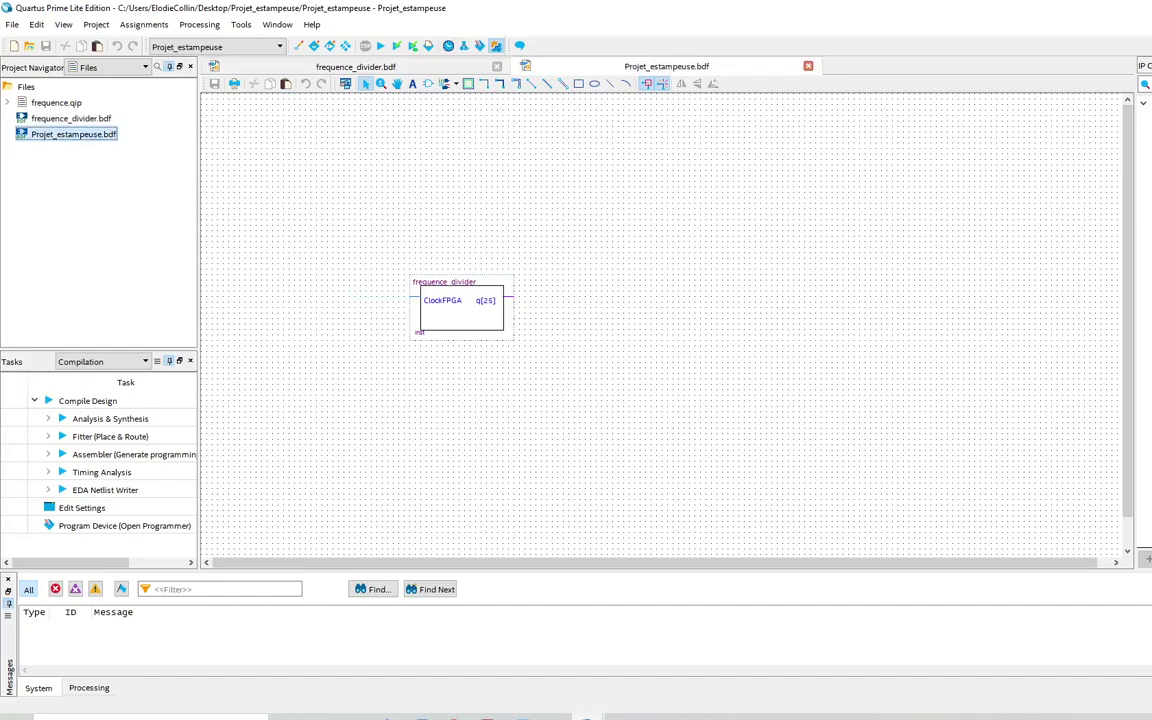
Switch to the other Quartus window, which holds the SequenceBaseEstampeuse project
mouse_move(586, 714)
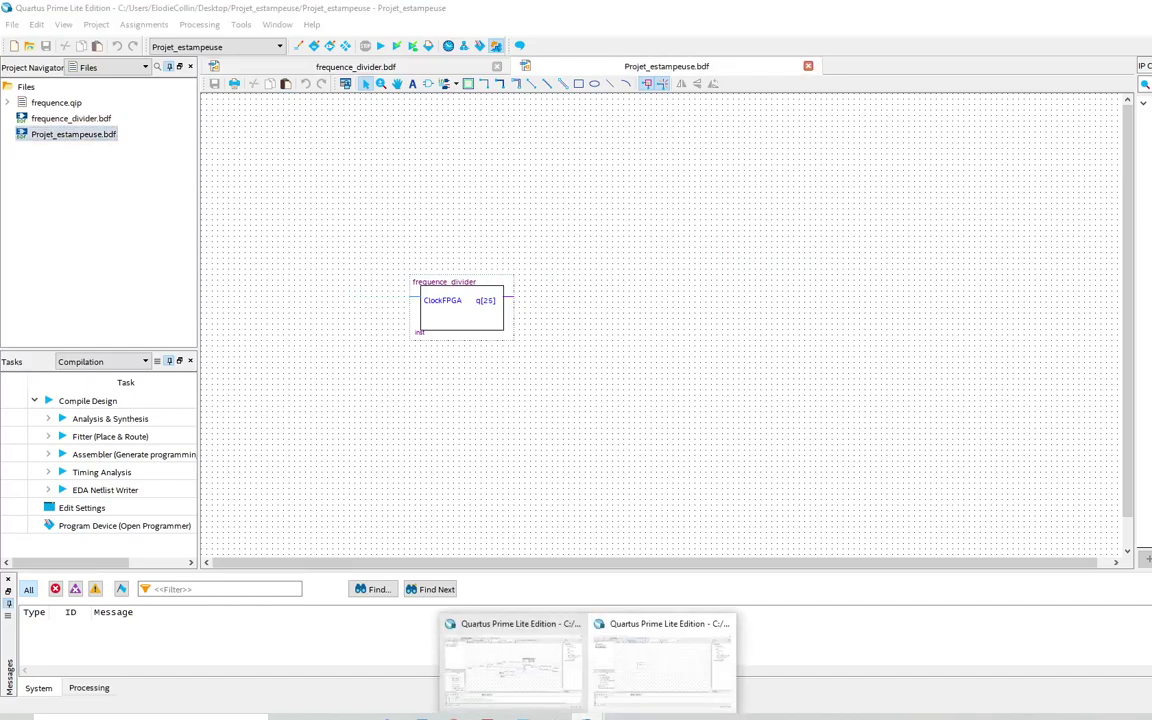
left_click(645, 682)
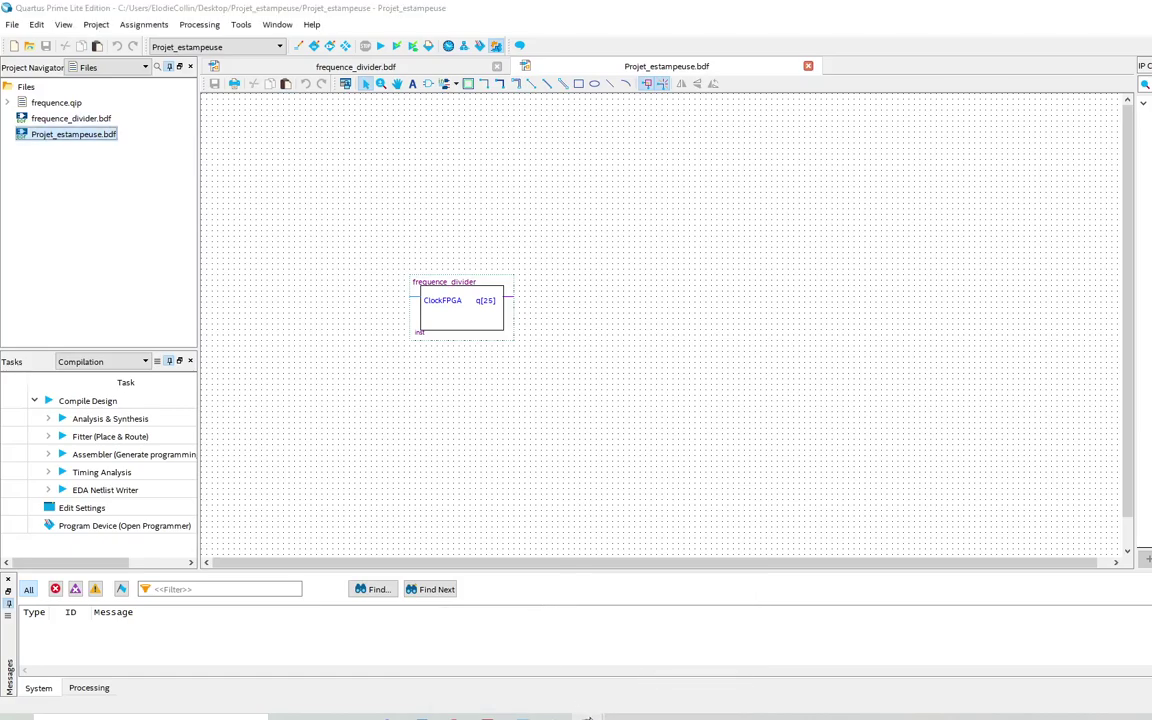
mouse_move(569, 692)
left_click(517, 687)
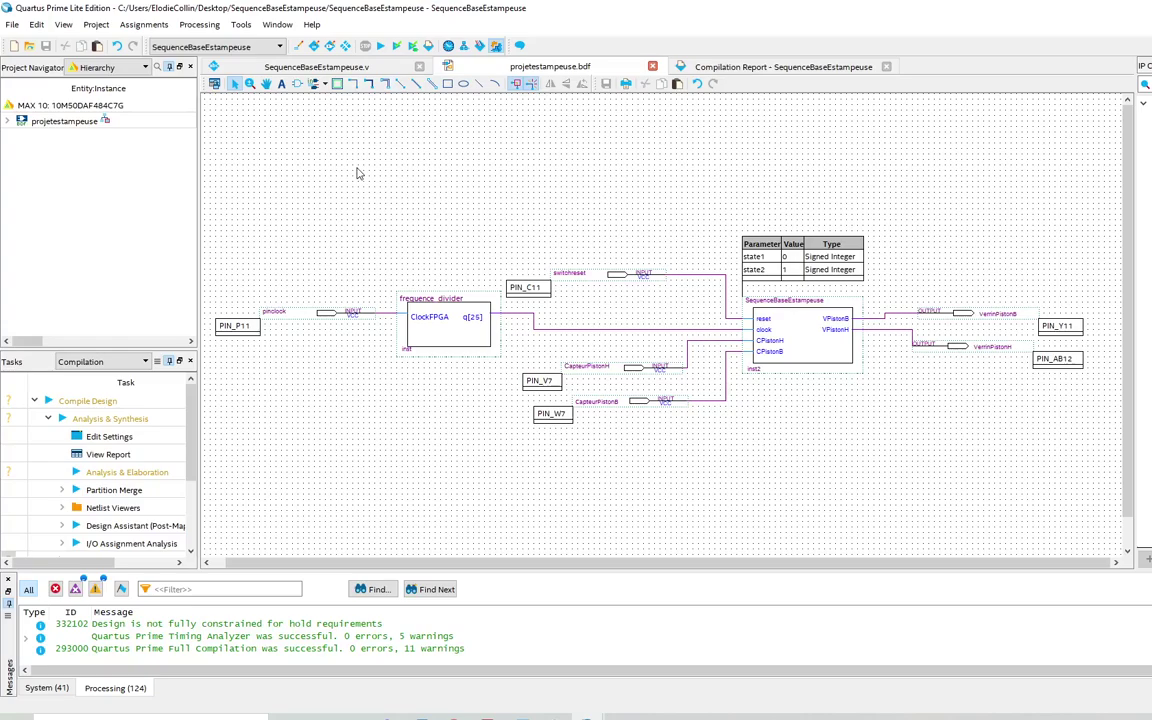
Examine the frequence_divider and SequenceBaseEstampeuse blocks and the sensor, reset and cylinder pins in the projetestampeuse.bdf schematic
left_click(448, 334)
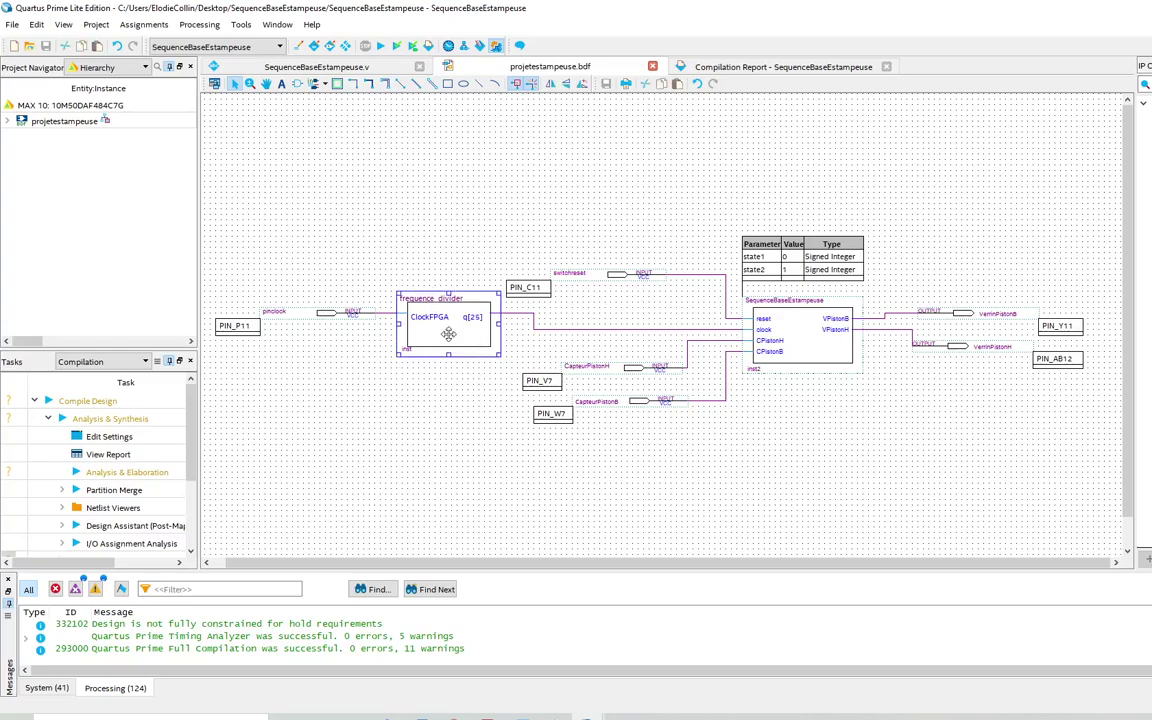
left_click(373, 356)
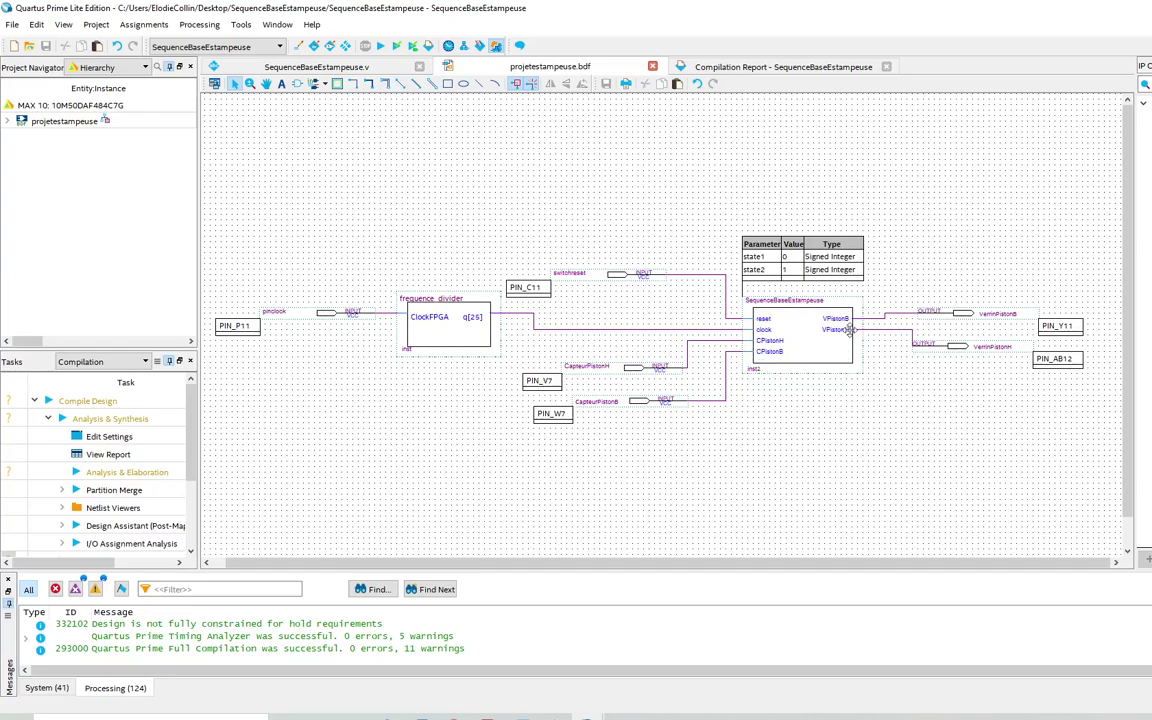
left_click(813, 350)
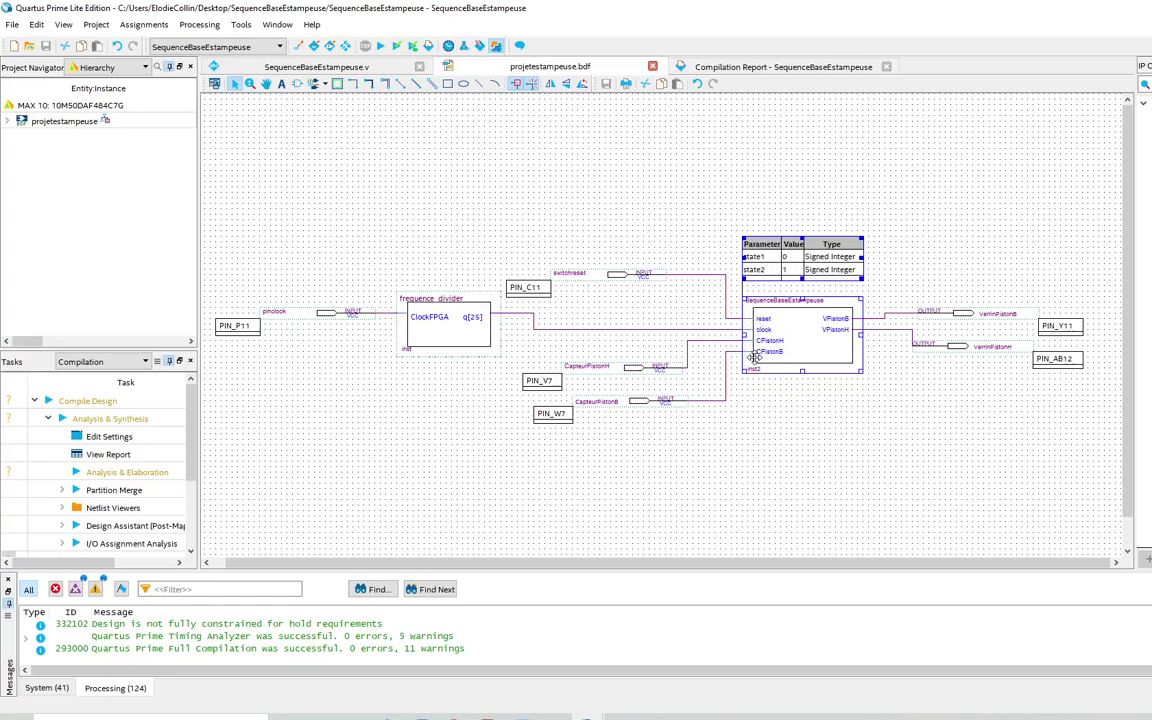
left_click(579, 274)
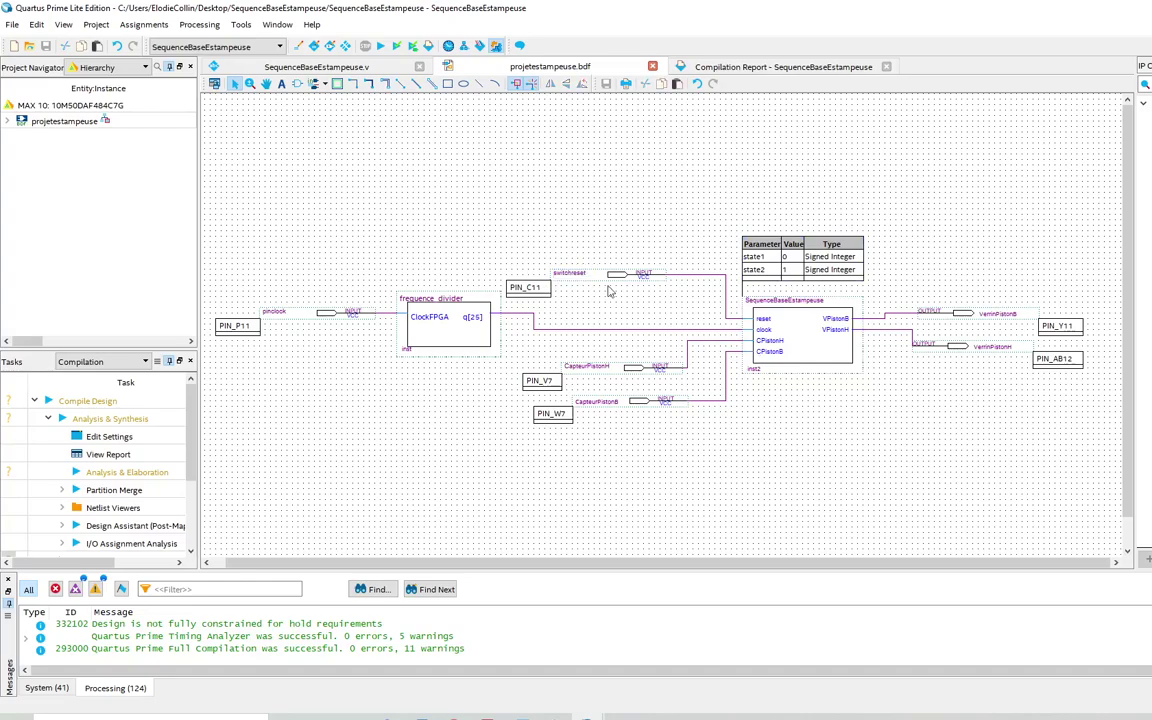
left_click(590, 366)
left_click(613, 400)
left_click(624, 427)
left_click(950, 308)
left_click(951, 338)
left_click(969, 348)
left_click(982, 384)
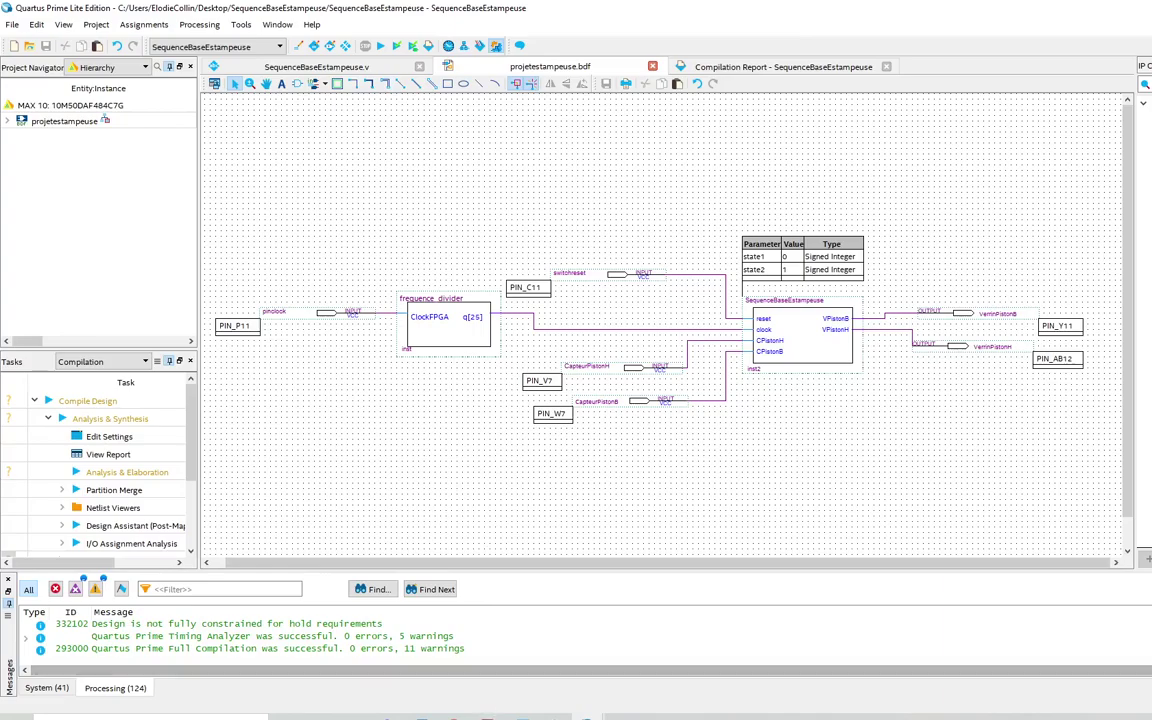
Switch to Acrobat Reader and find Table 3-2, the clock input pin assignments, in the DE10-Lite_User_Manual
left_click(487, 717)
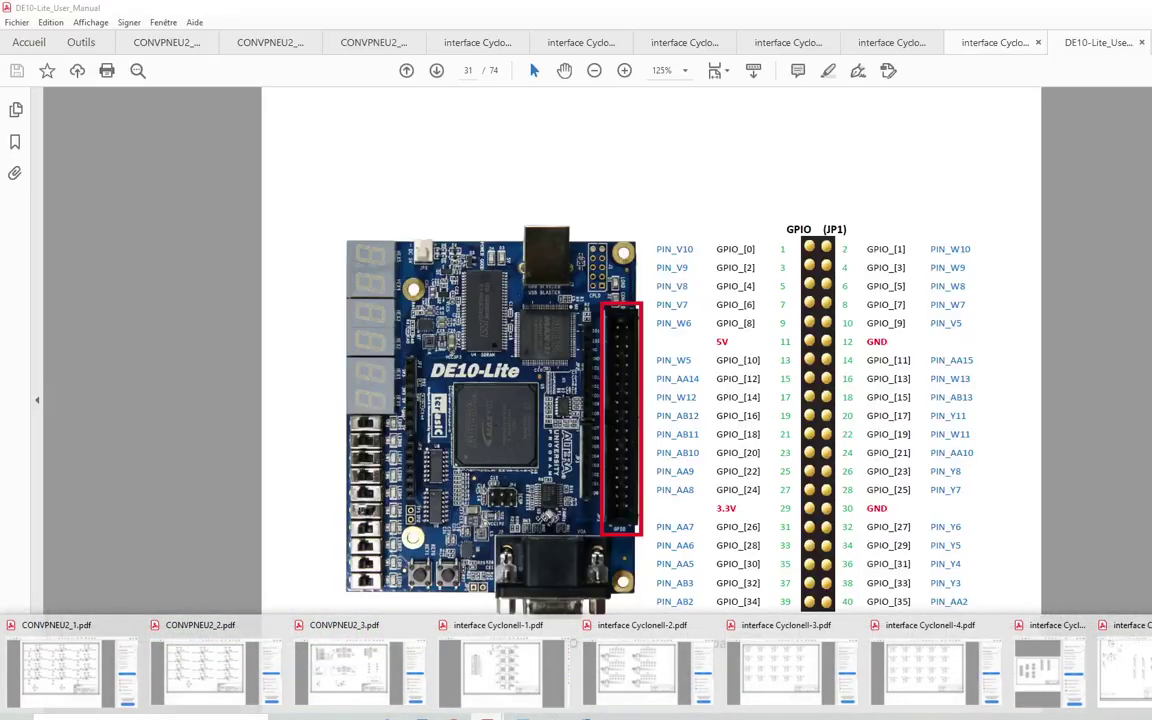
left_click(1146, 672)
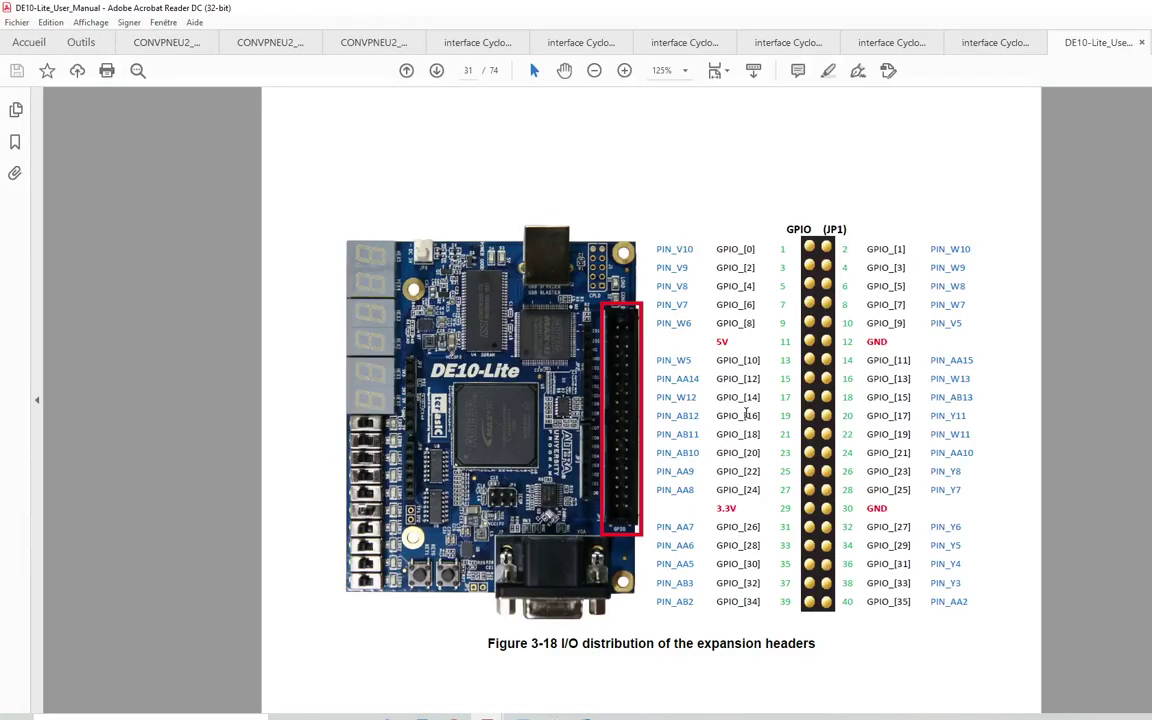
scroll(746, 413, "down", 4, "ctrl")
scroll(746, 413, "up", 8)
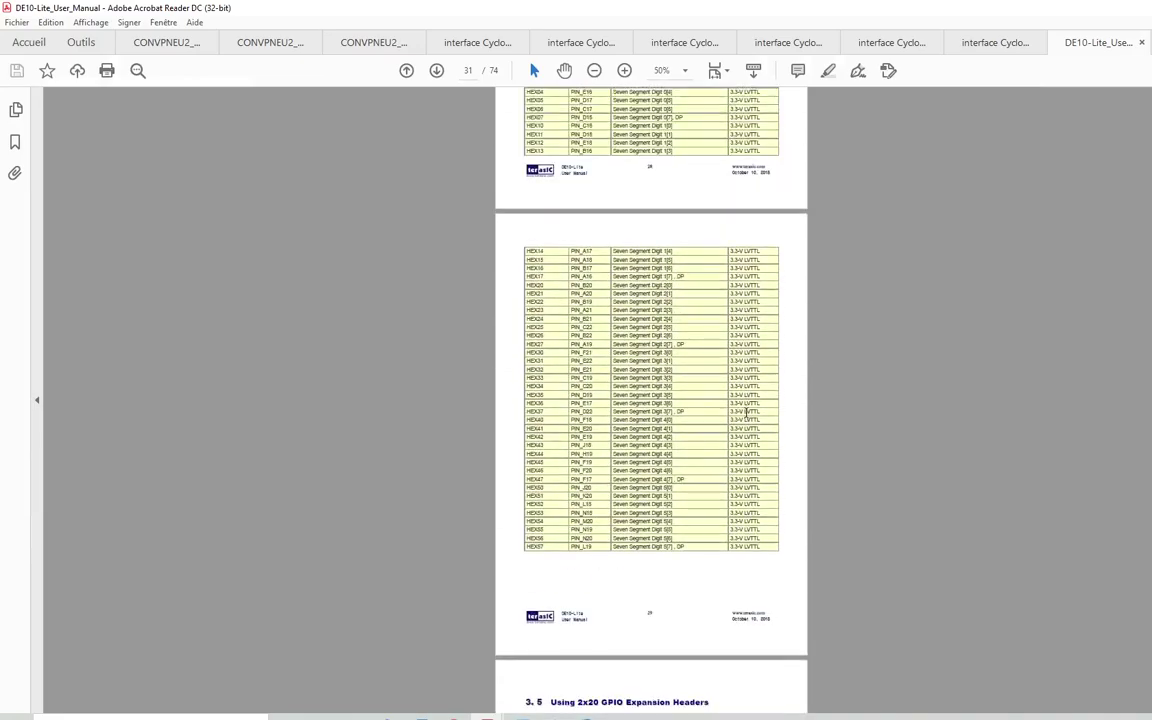
scroll(748, 413, "up", 10)
scroll(746, 412, "up", 10)
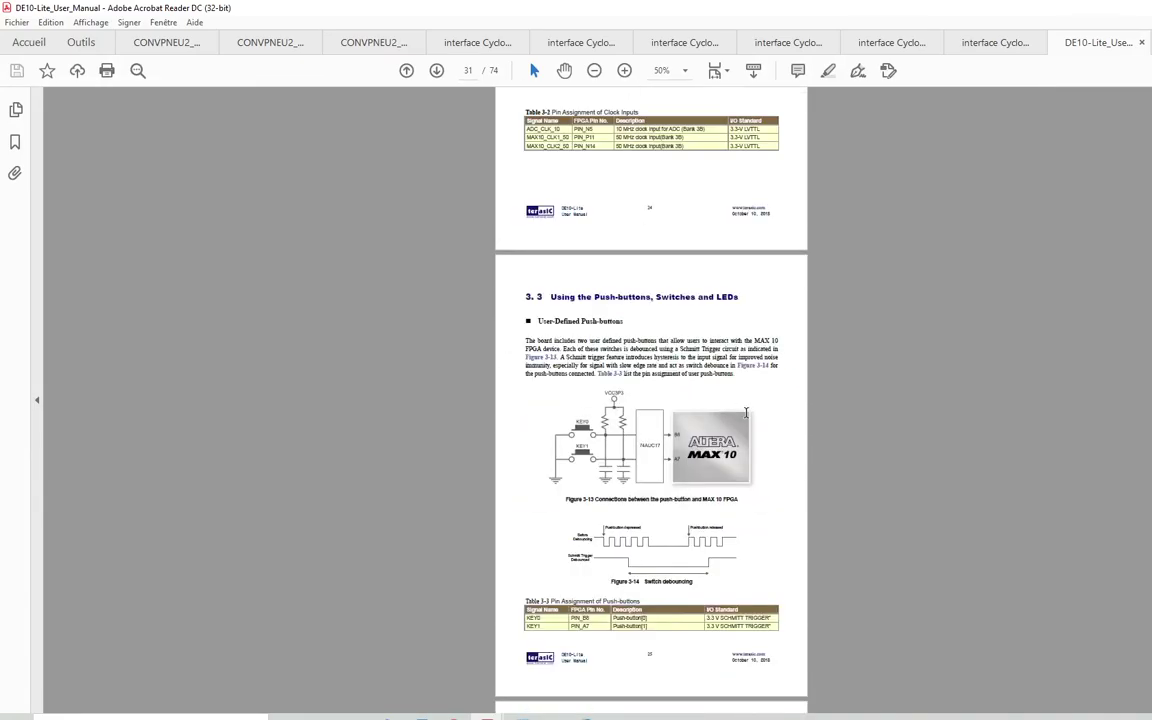
scroll(746, 413, "up", 10)
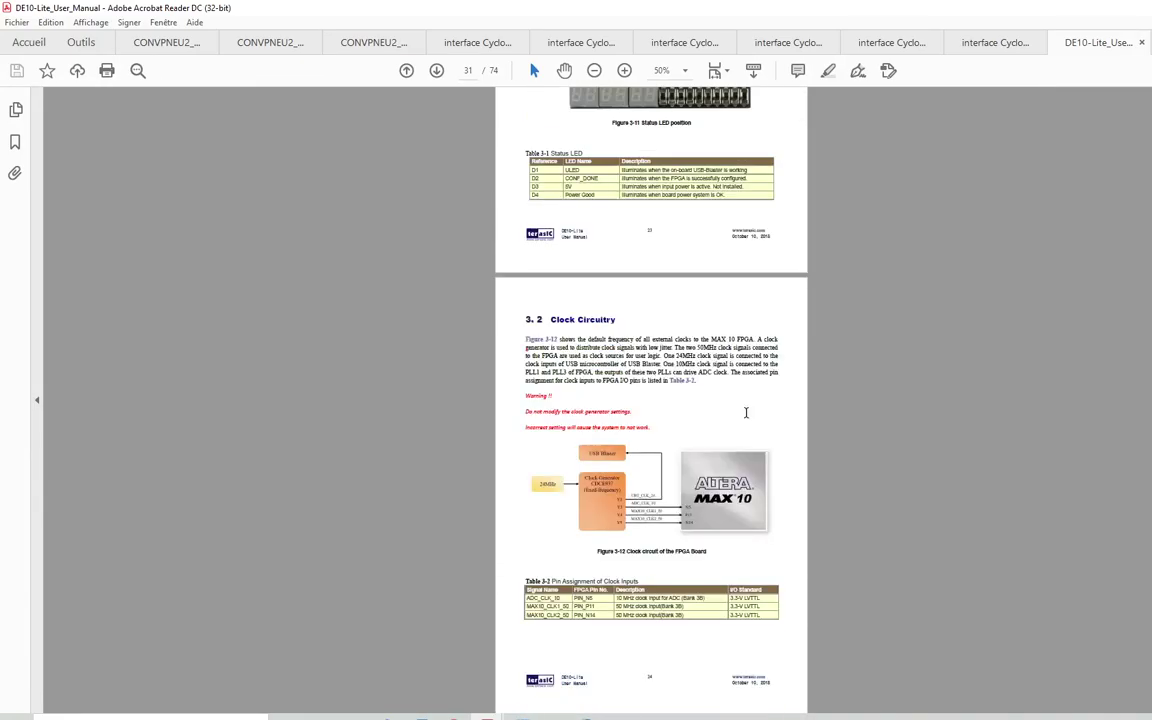
scroll(746, 413, "down", 5)
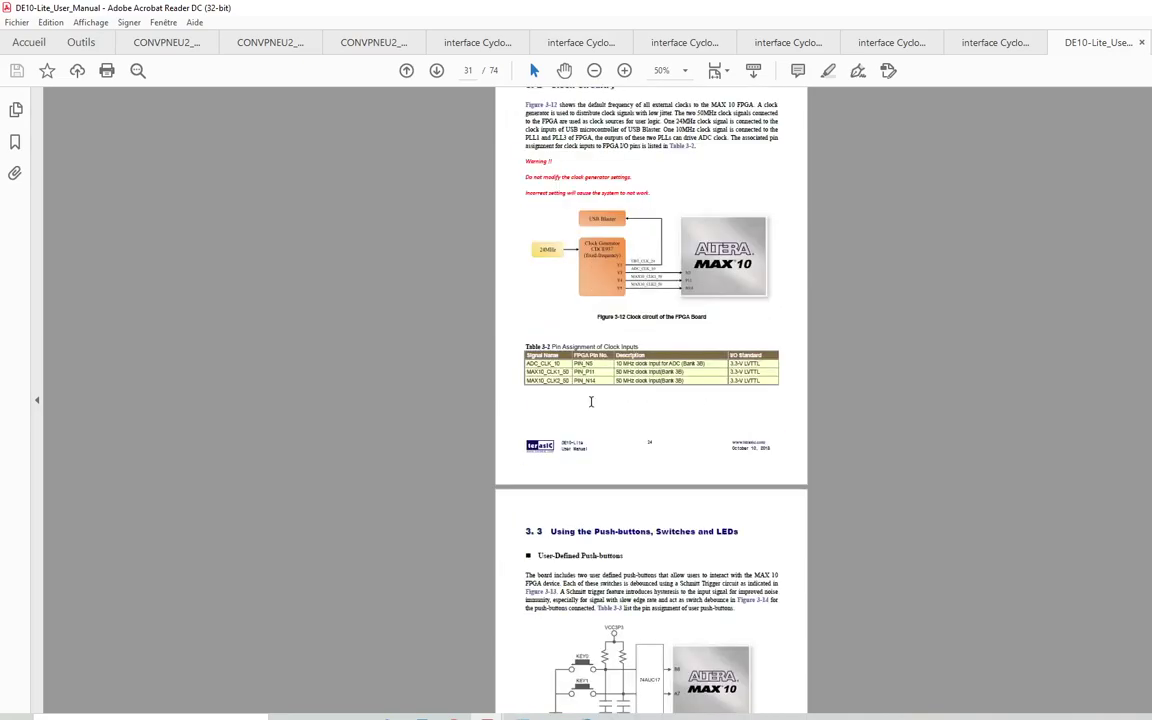
scroll(591, 407, "up", 3, "ctrl")
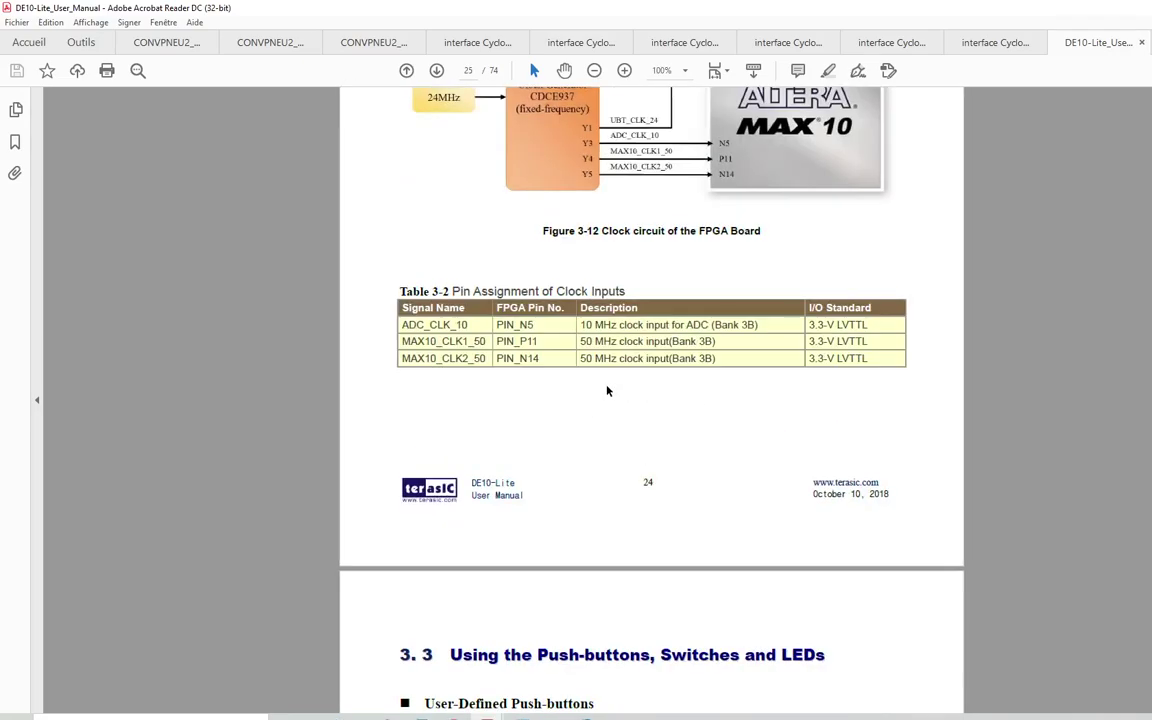
scroll(620, 232, "up", 1)
scroll(620, 232, "up", 2)
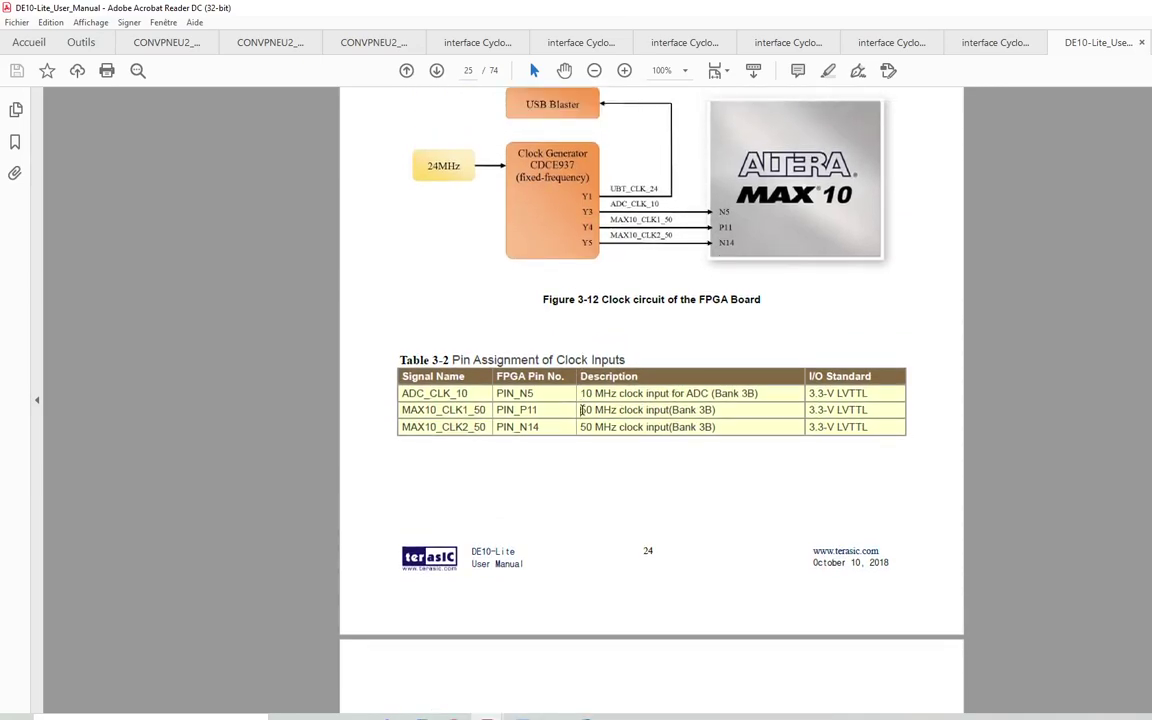
Check the pin assignments of the 50 MHz clock inputs in Table 3-2
left_click_drag(582, 410, 643, 411)
left_click_drag(497, 410, 668, 430)
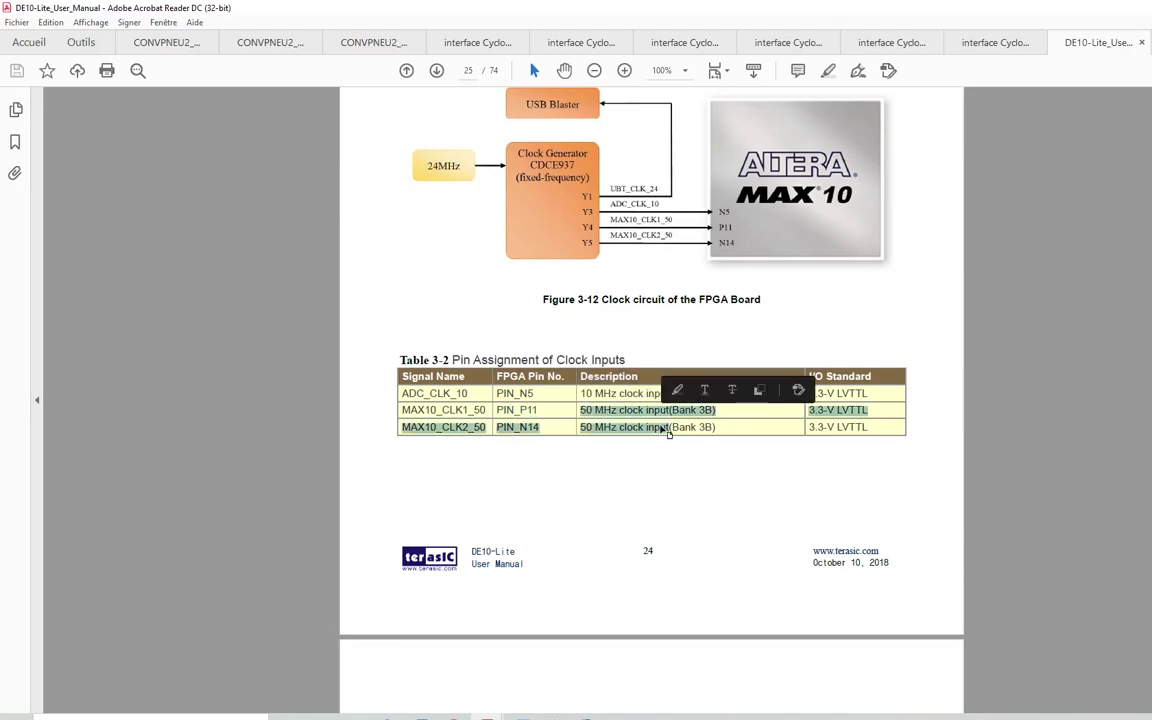
left_click(440, 430)
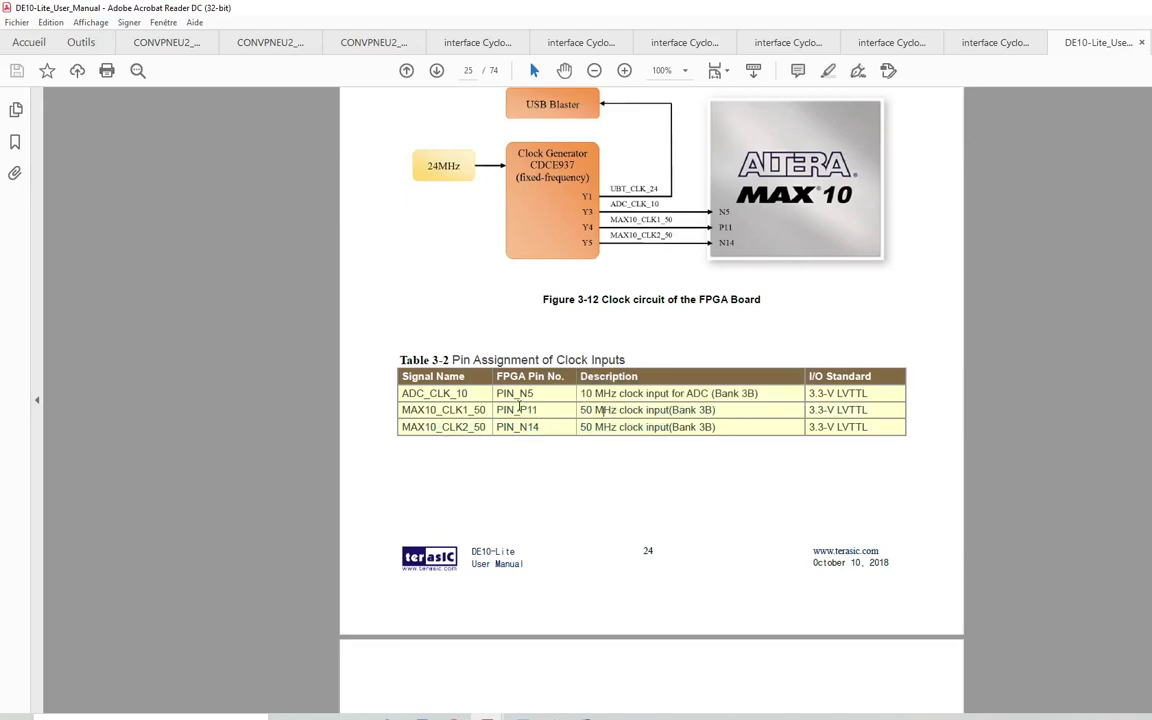
Return to the SequenceBaseEstampeuse project in Quartus, list its files and select SequenceBaseEstampeuse.smf
mouse_move(586, 715)
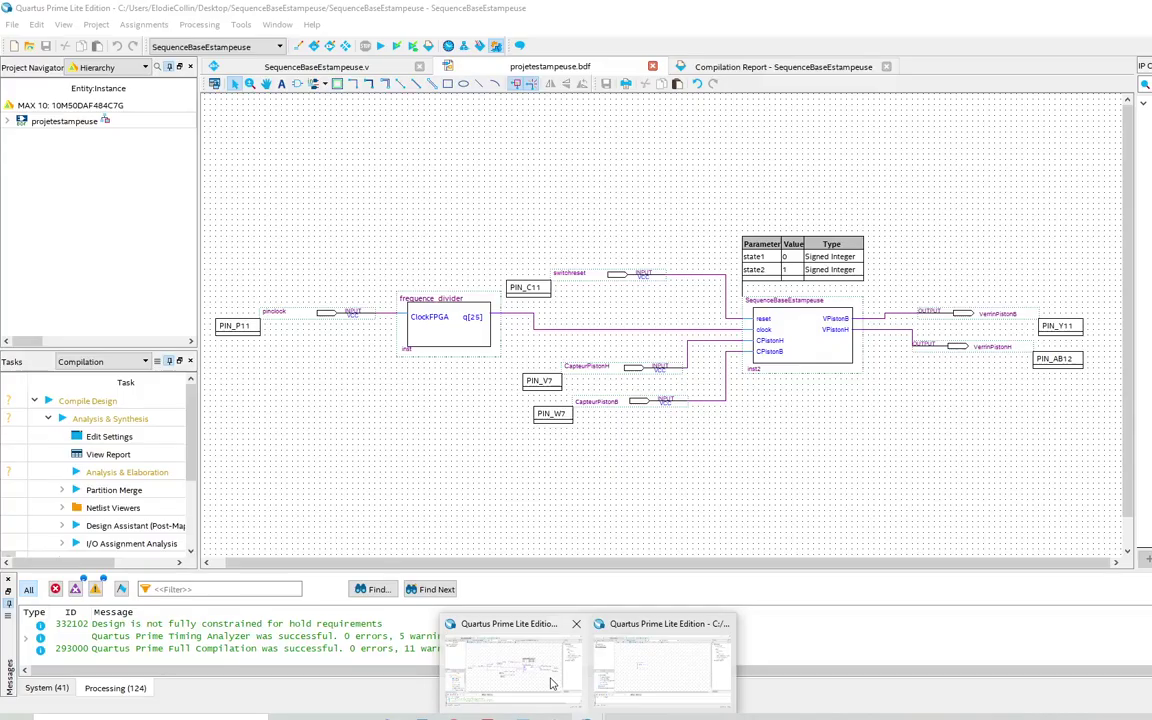
left_click(558, 687)
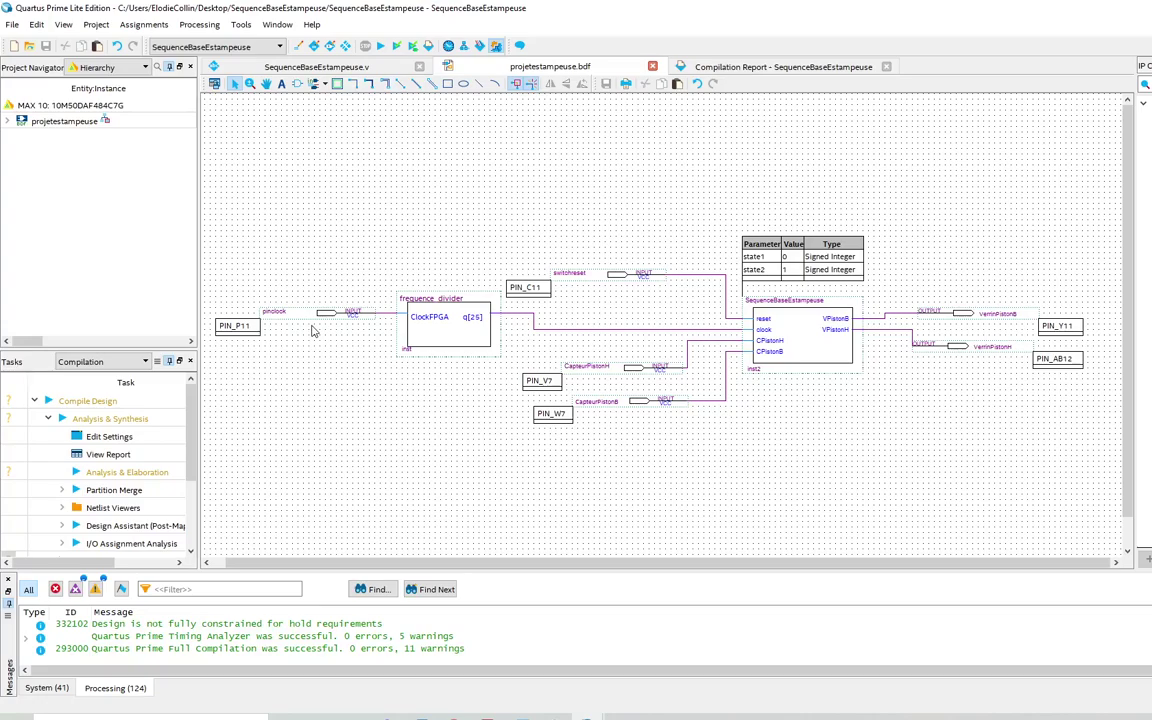
left_click(115, 68)
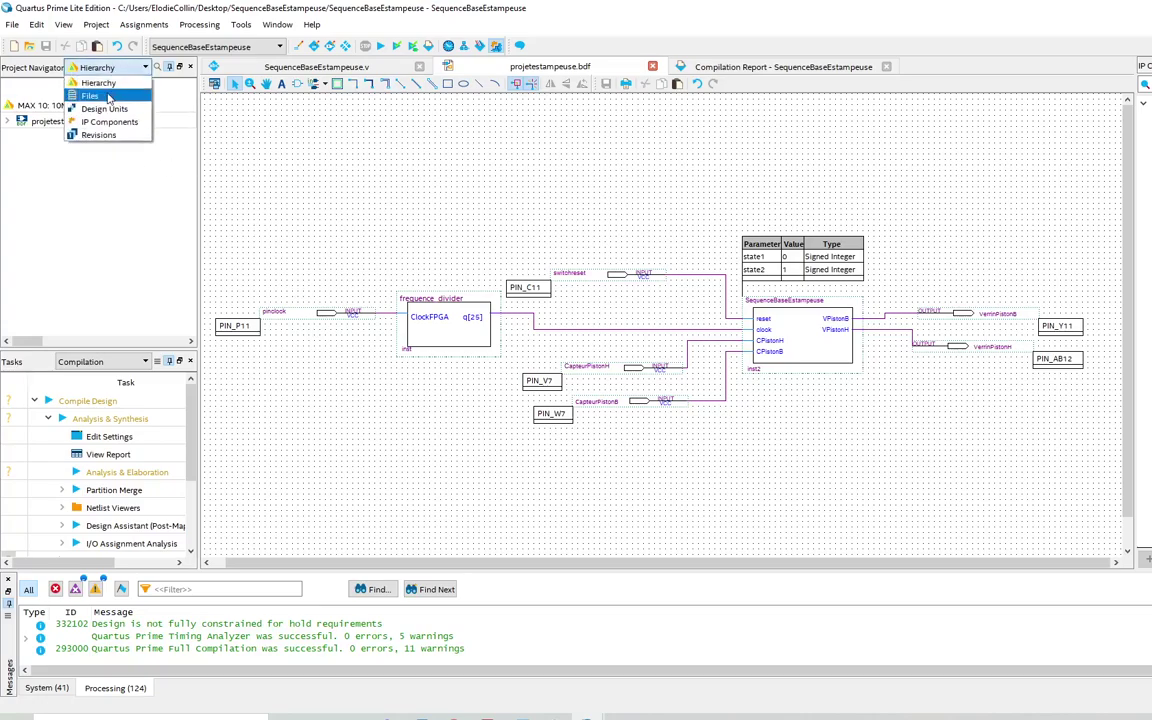
left_click(90, 96)
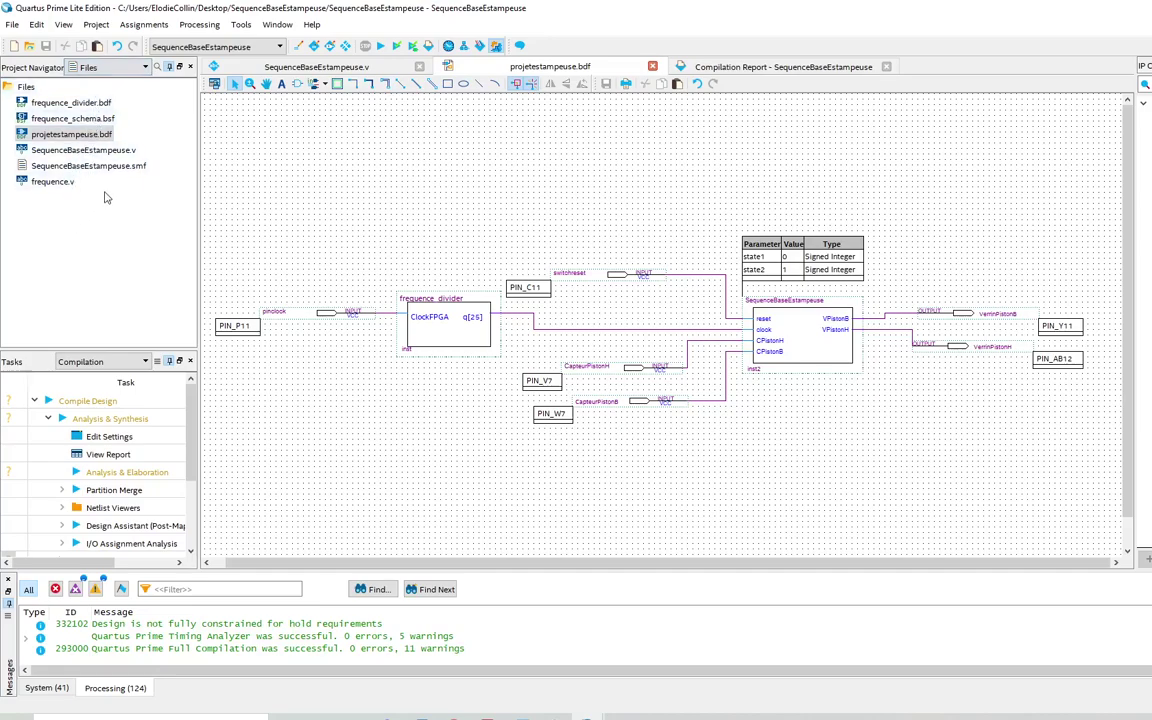
left_click(115, 166)
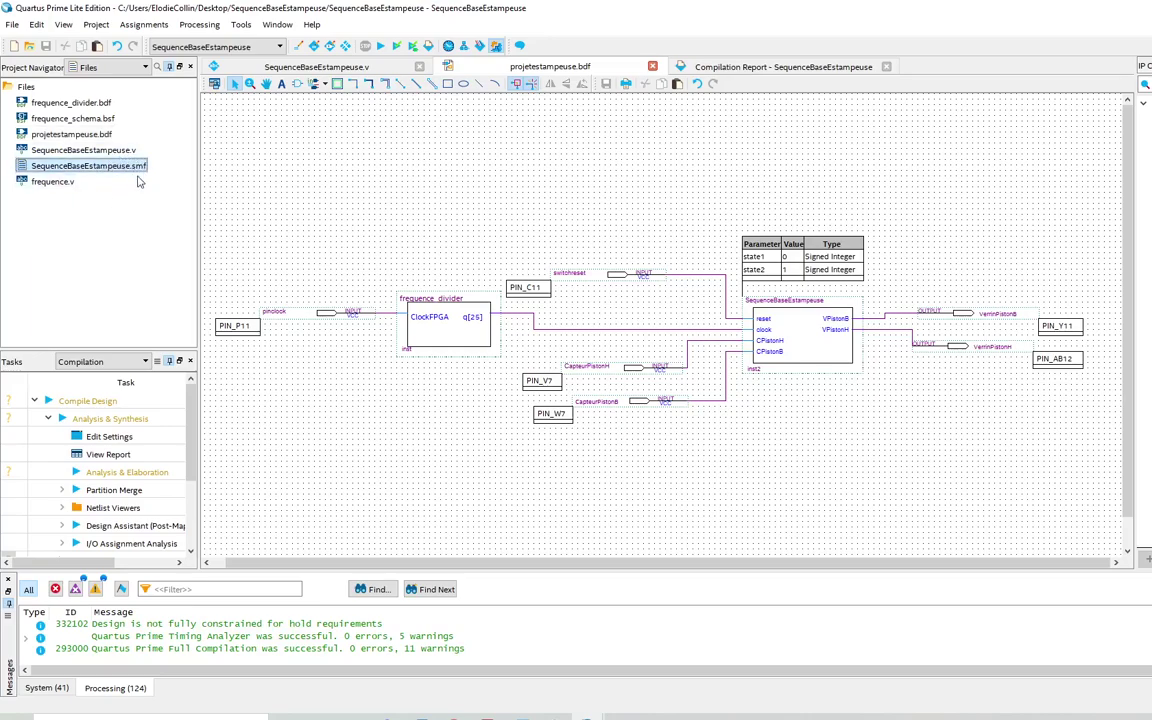
left_click(12, 24)
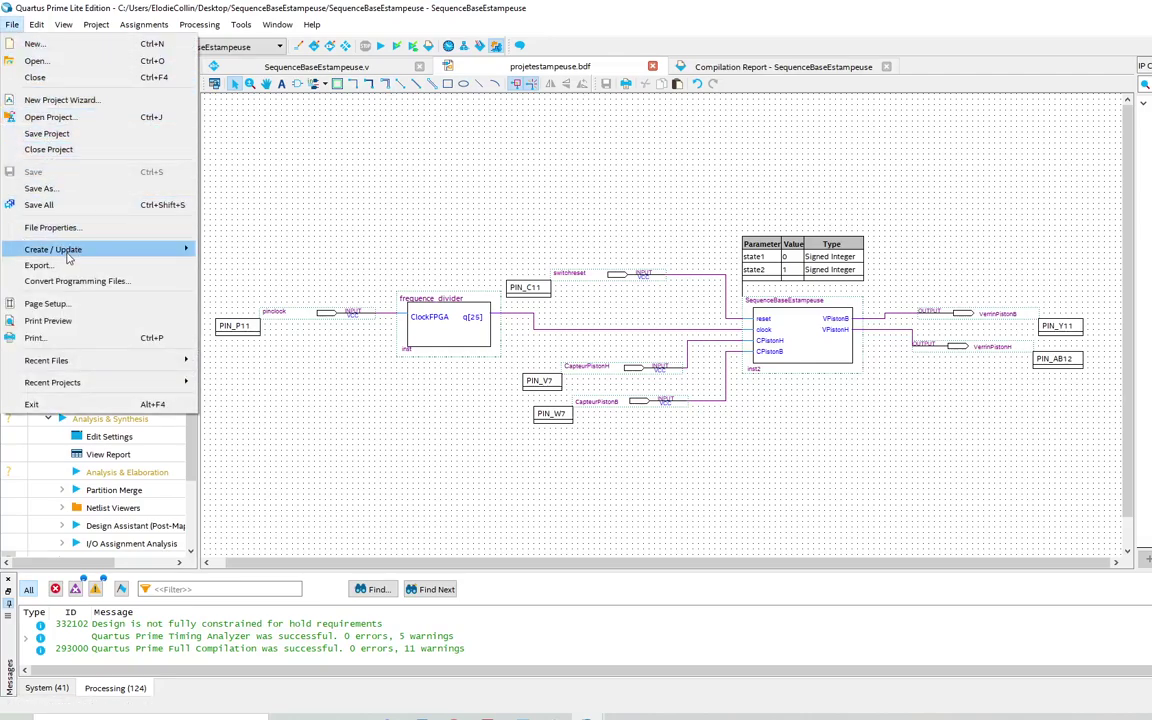
left_click(57, 50)
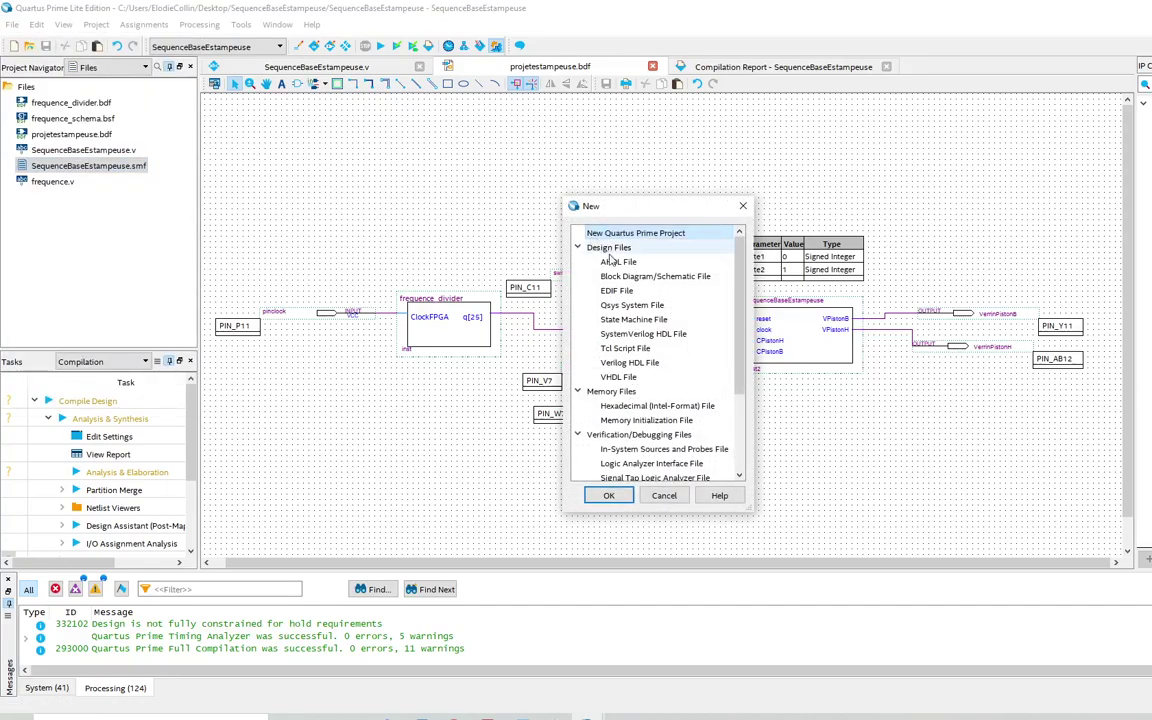
left_click(624, 320)
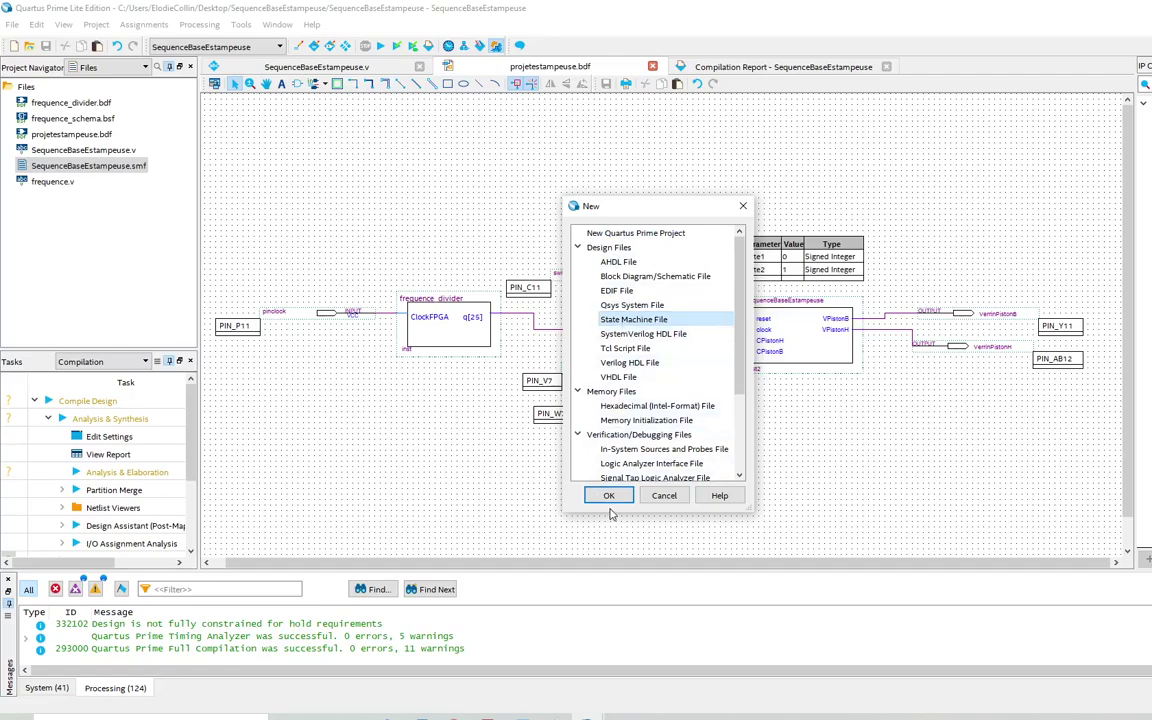
left_click(664, 496)
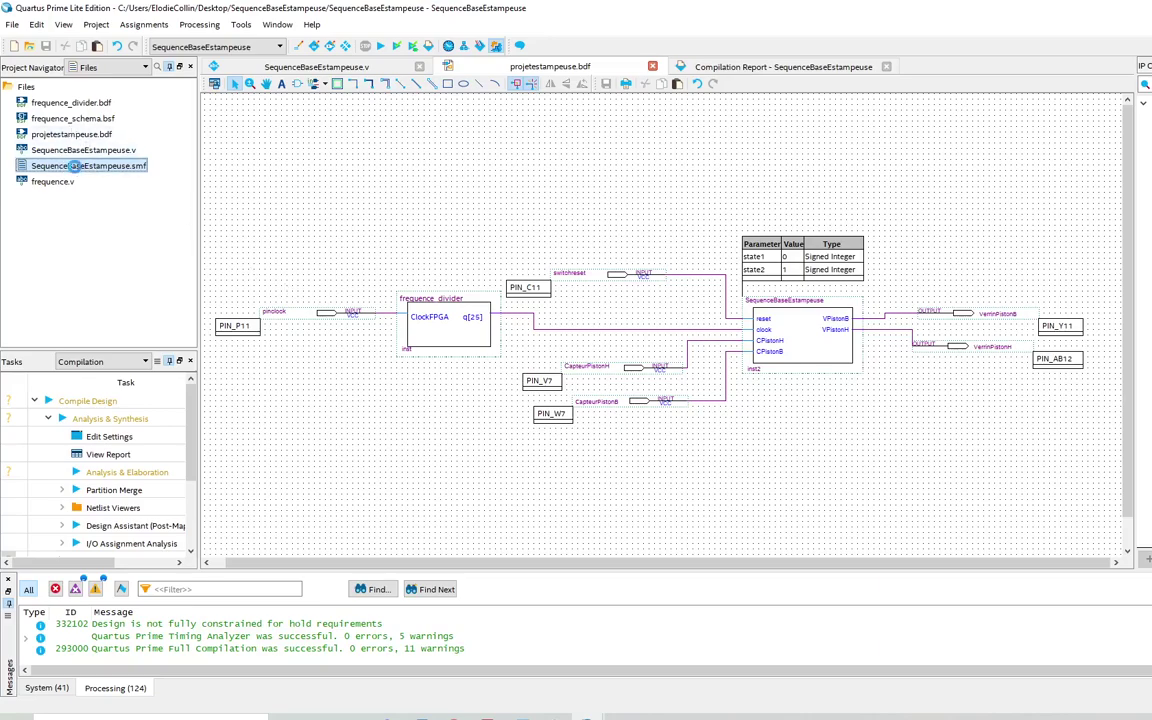
Open the SequenceBaseEstampeuse.smf state machine file
double_click(76, 167)
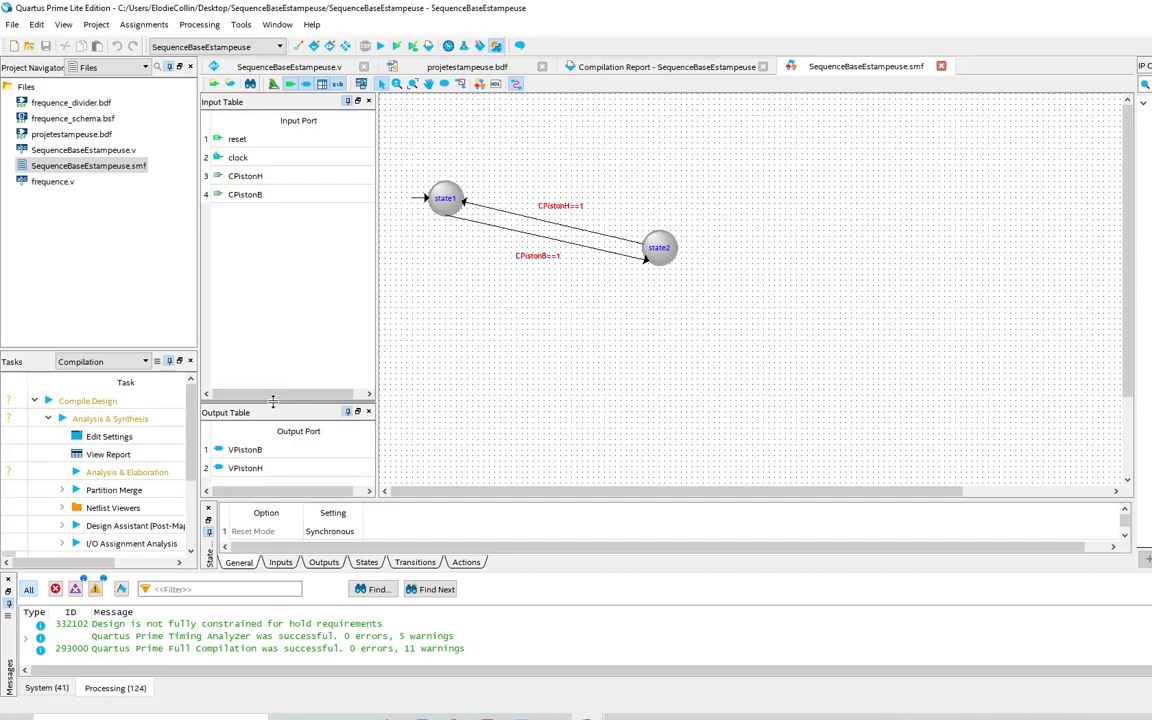
Enlarge the Output Table pane and open the State Machine Wizard on the existing state machine design
left_click_drag(272, 400, 273, 331)
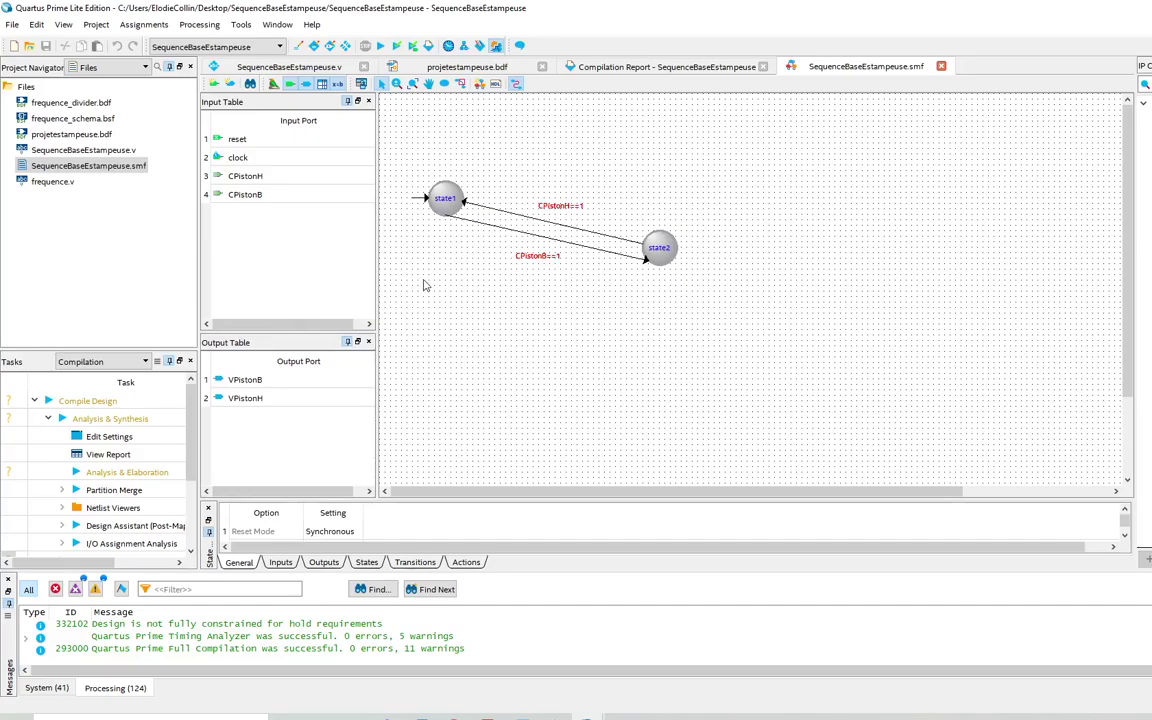
left_click(481, 84)
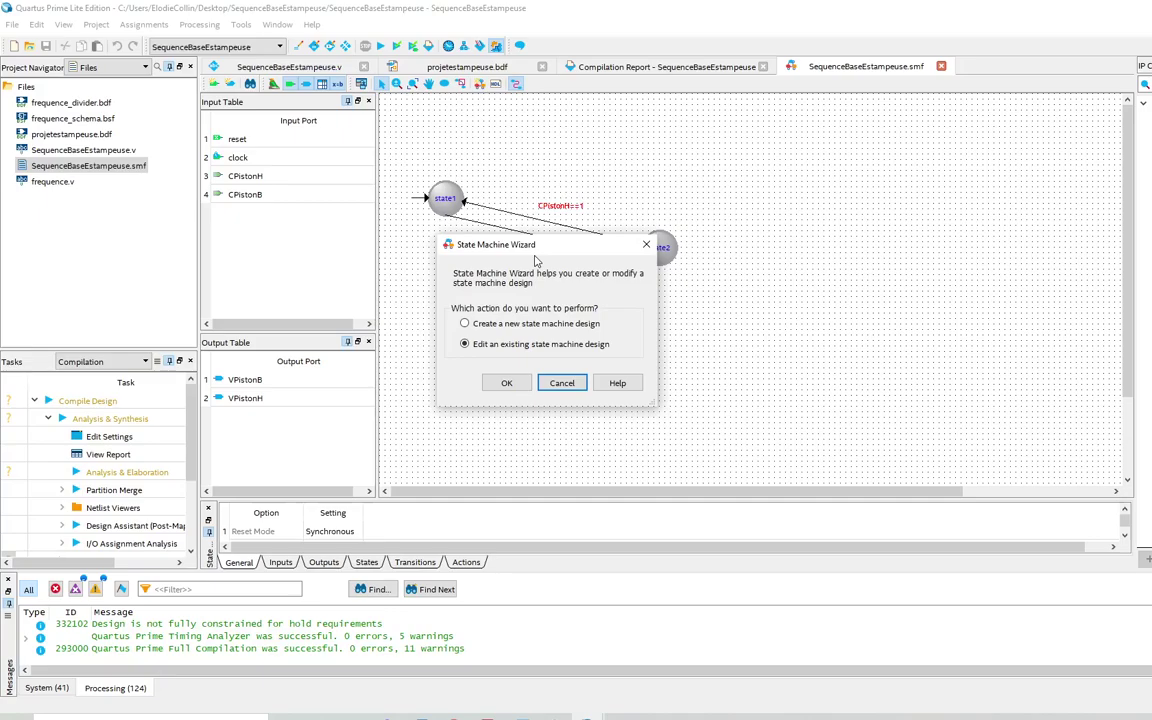
left_click_drag(513, 254, 592, 297)
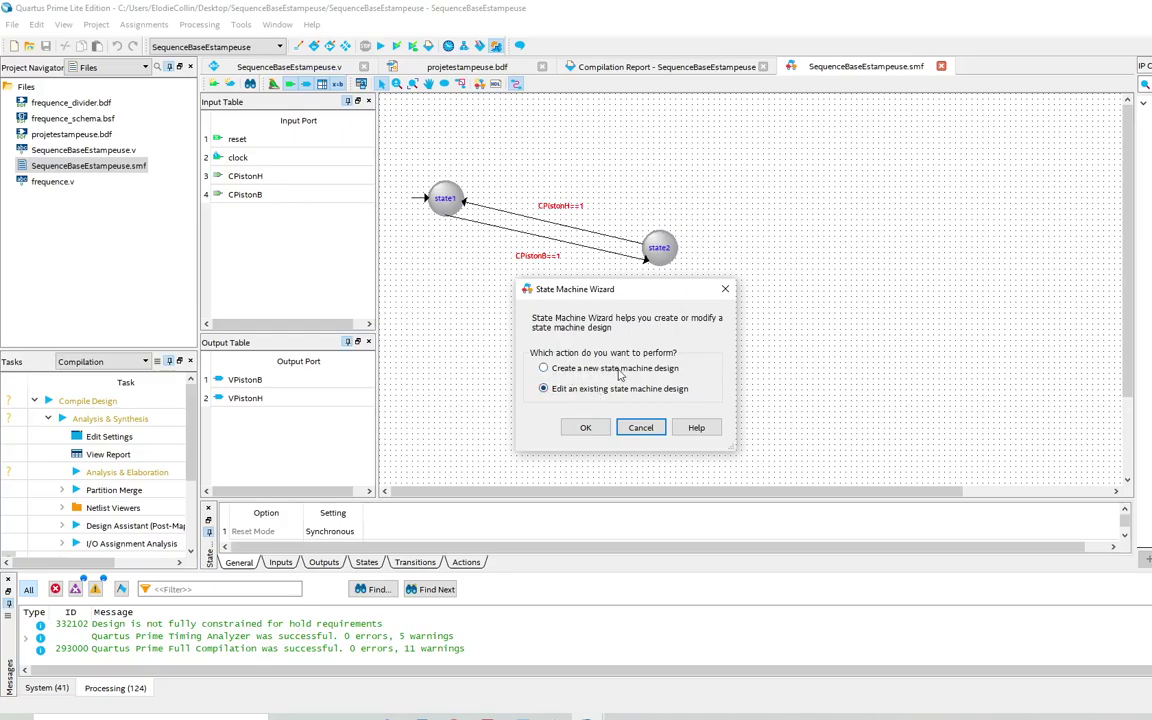
left_click(583, 427)
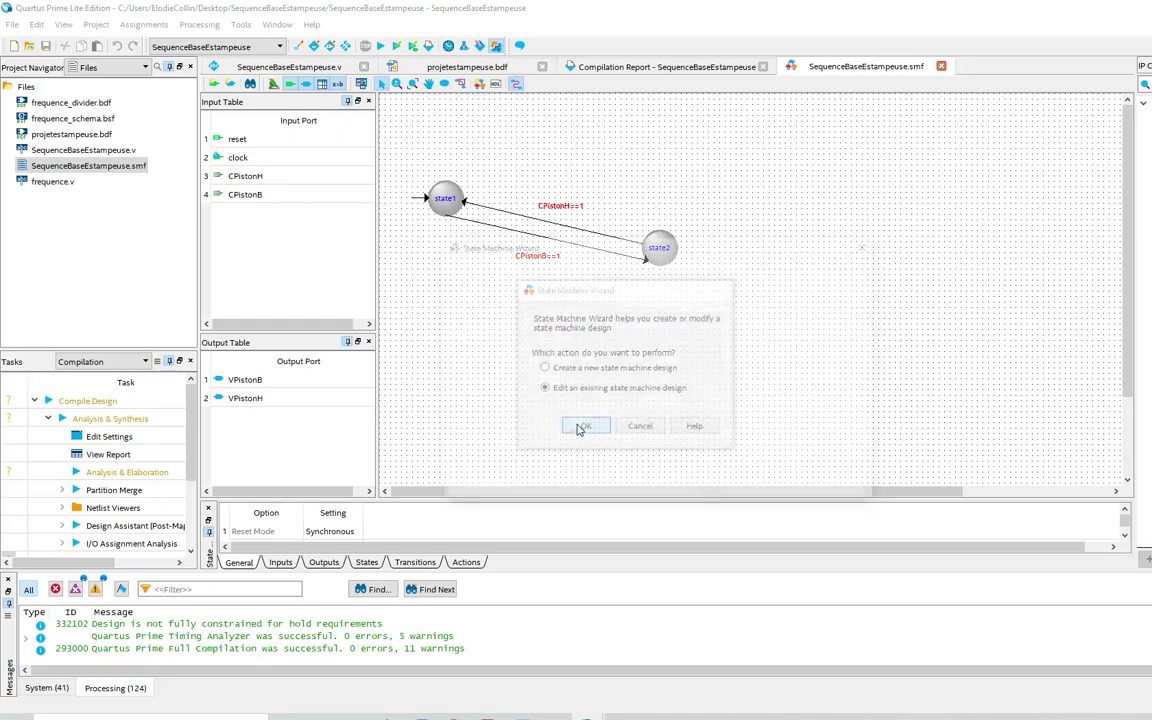
left_click(556, 717)
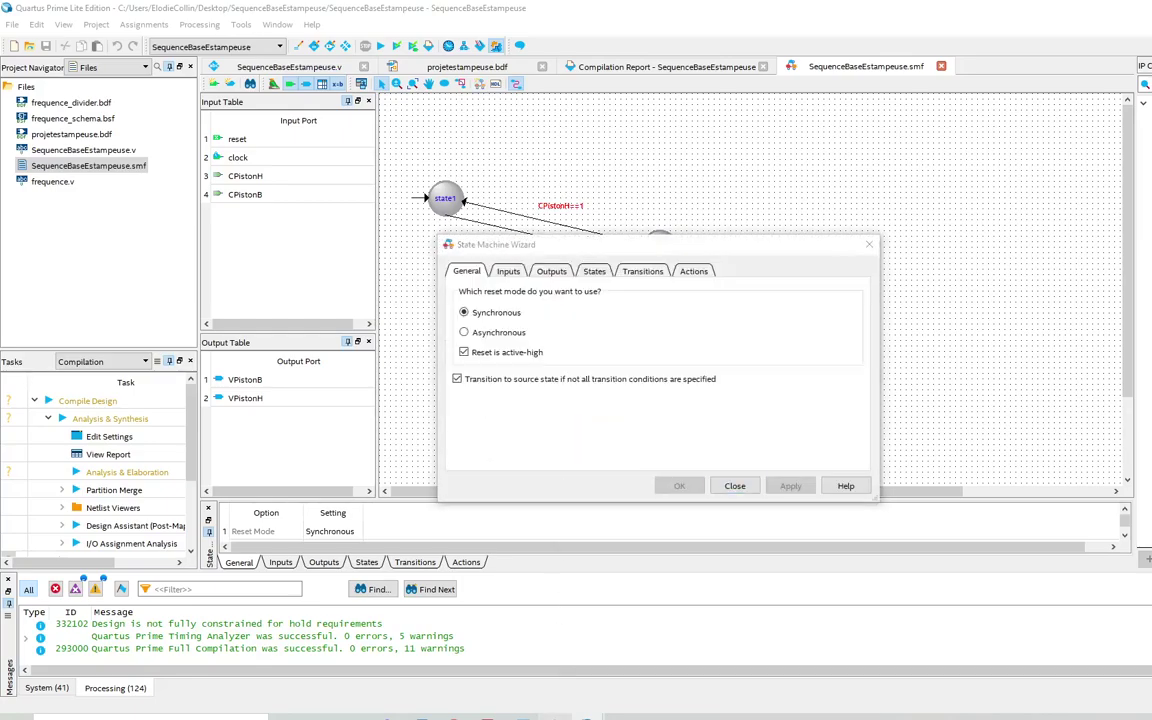
left_click(556, 717)
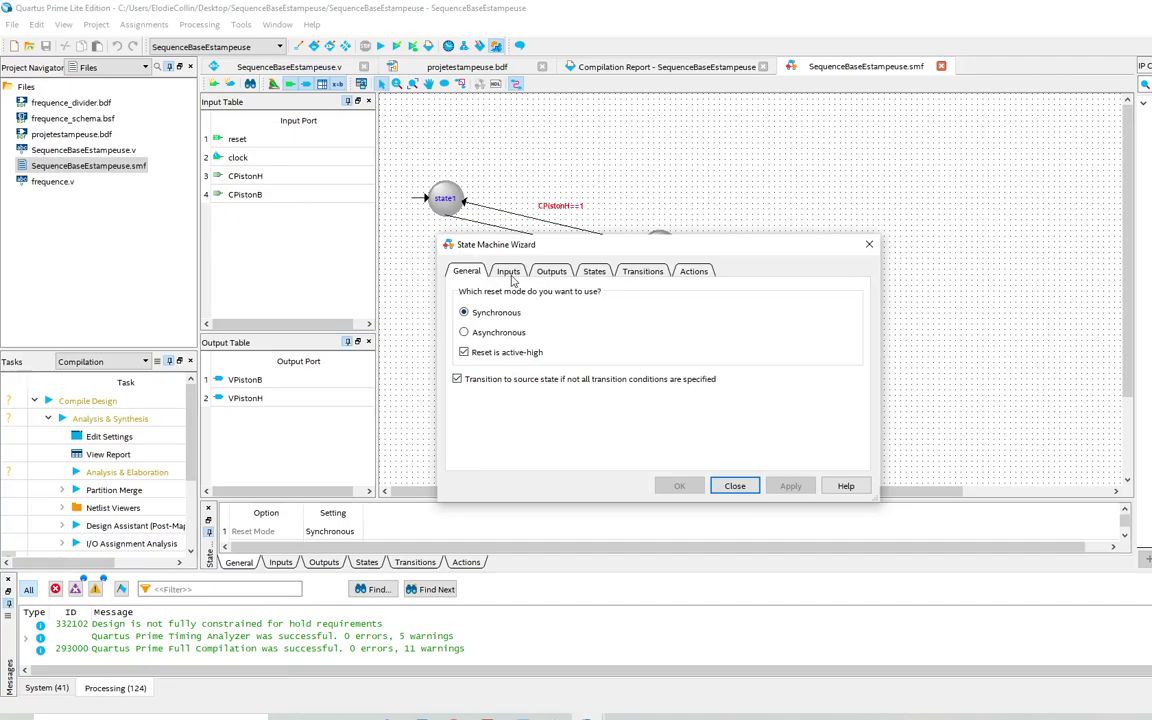
Review the wizard's input ports, output ports and states, and move the wizard clear of the state diagram
left_click(507, 275)
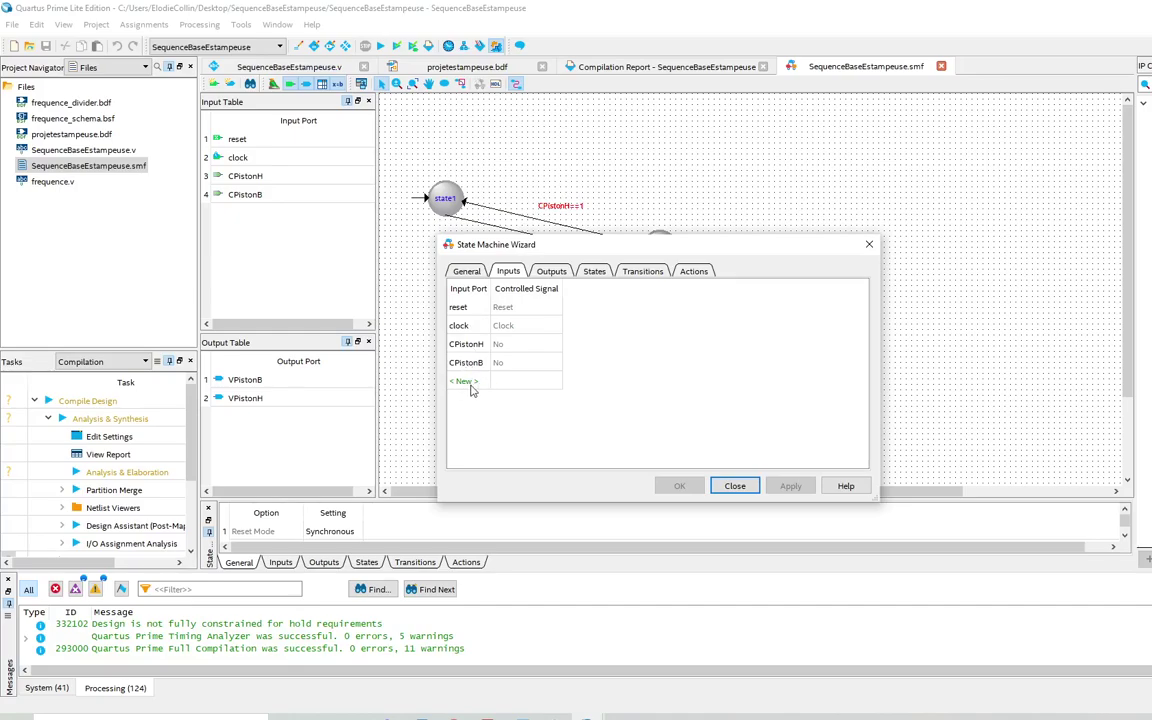
left_click(542, 278)
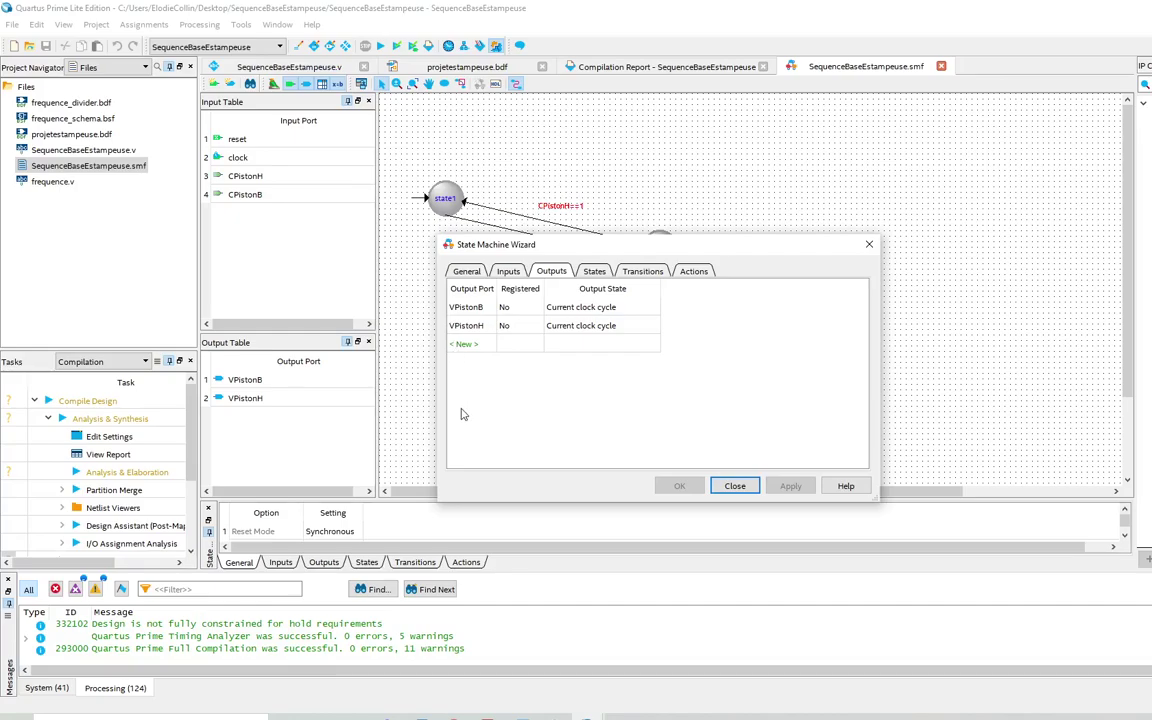
left_click(601, 272)
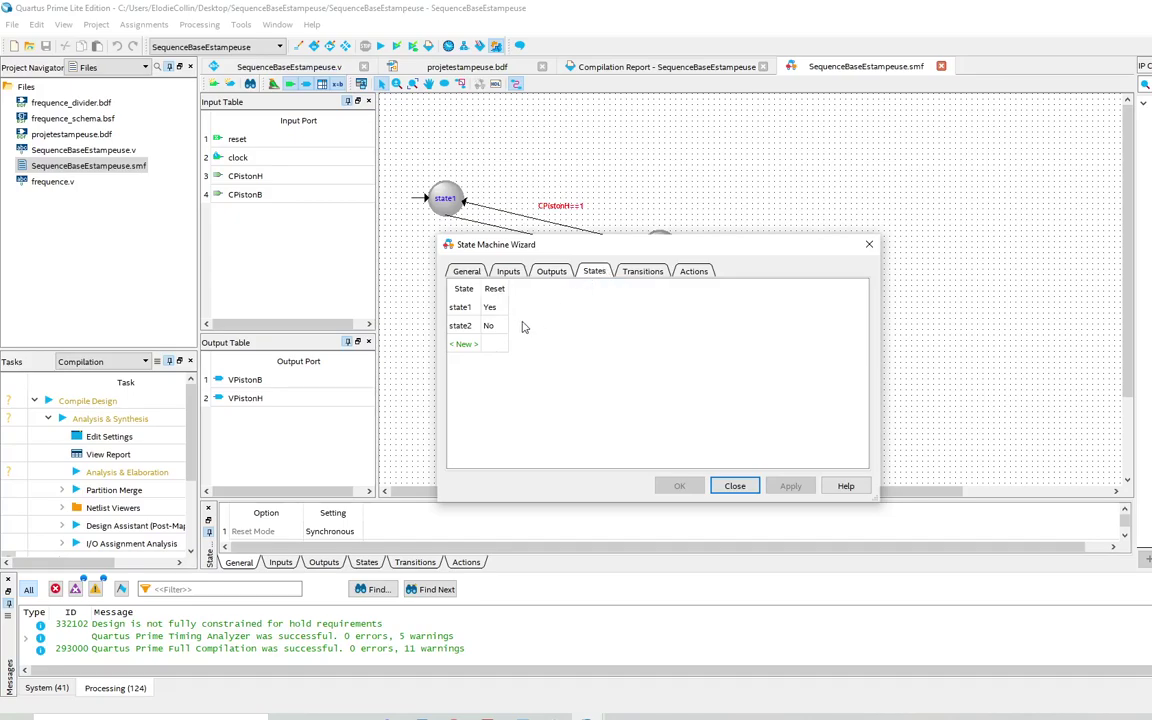
left_click_drag(612, 242, 728, 317)
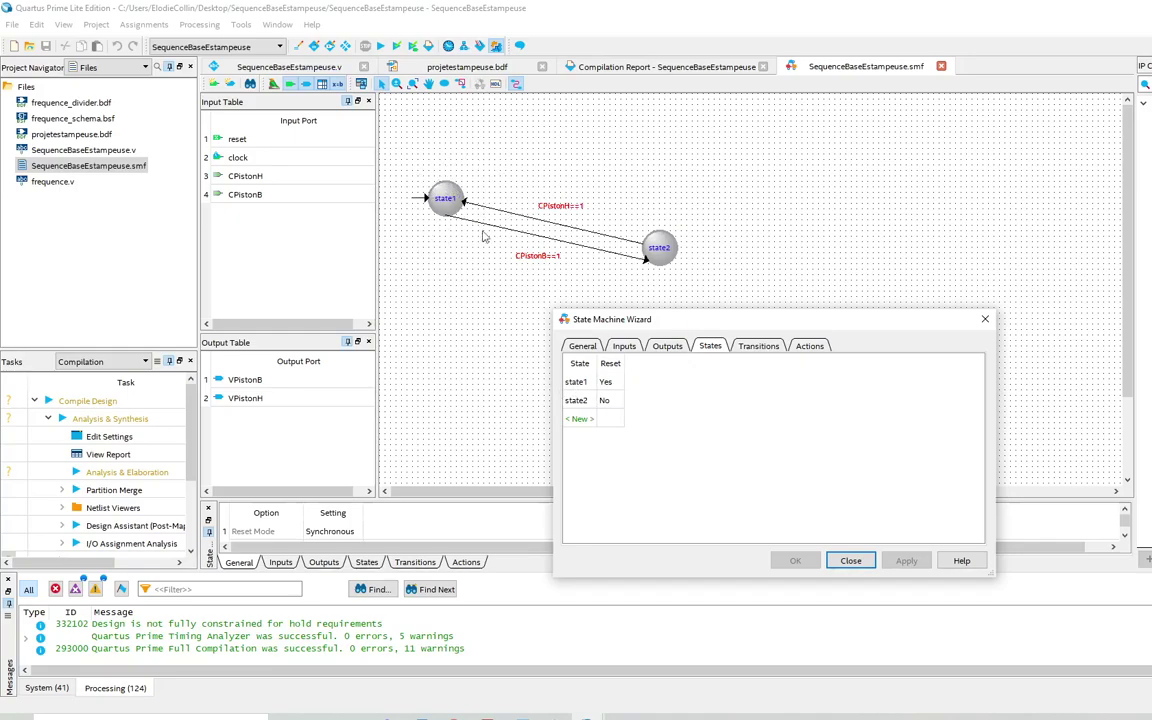
Compare the wizard's input port and state definitions with state1 and state2 in the diagram
left_click(626, 346)
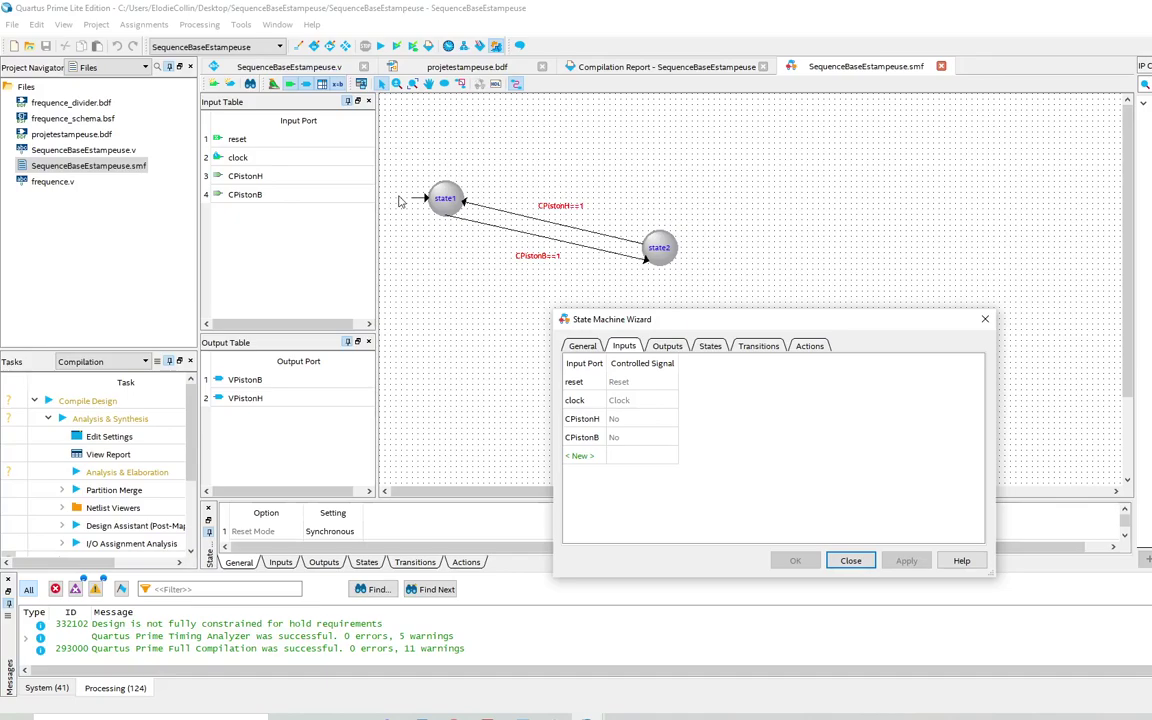
left_click(709, 346)
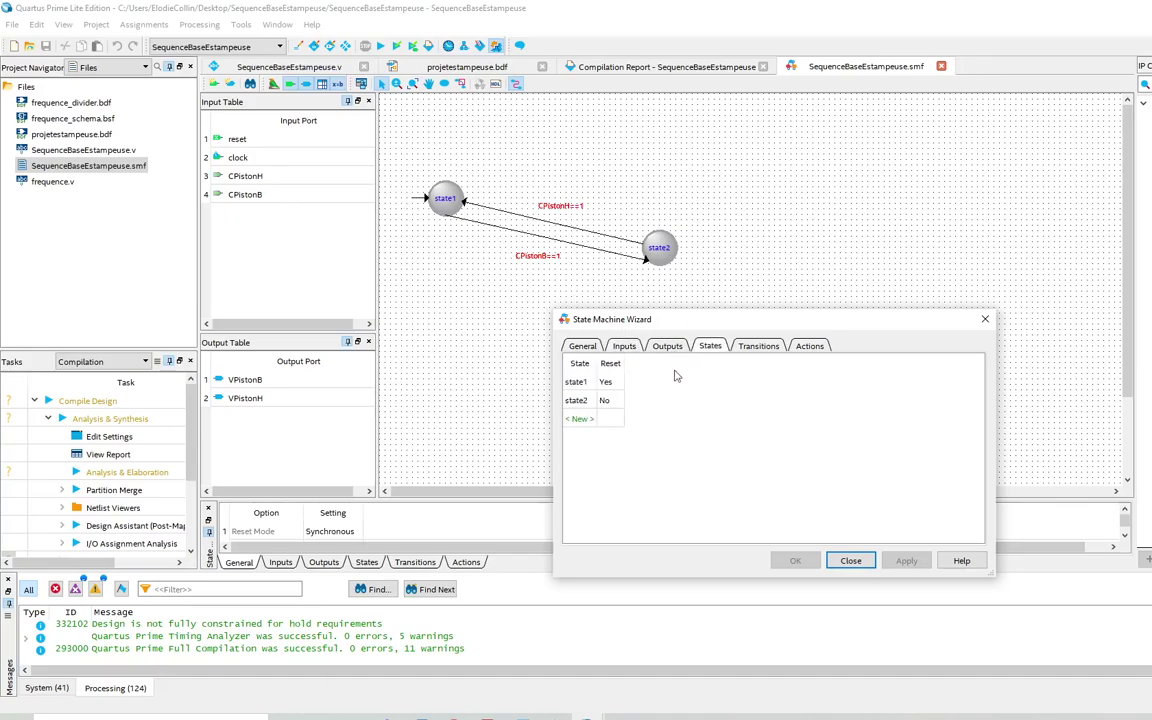
left_click(622, 346)
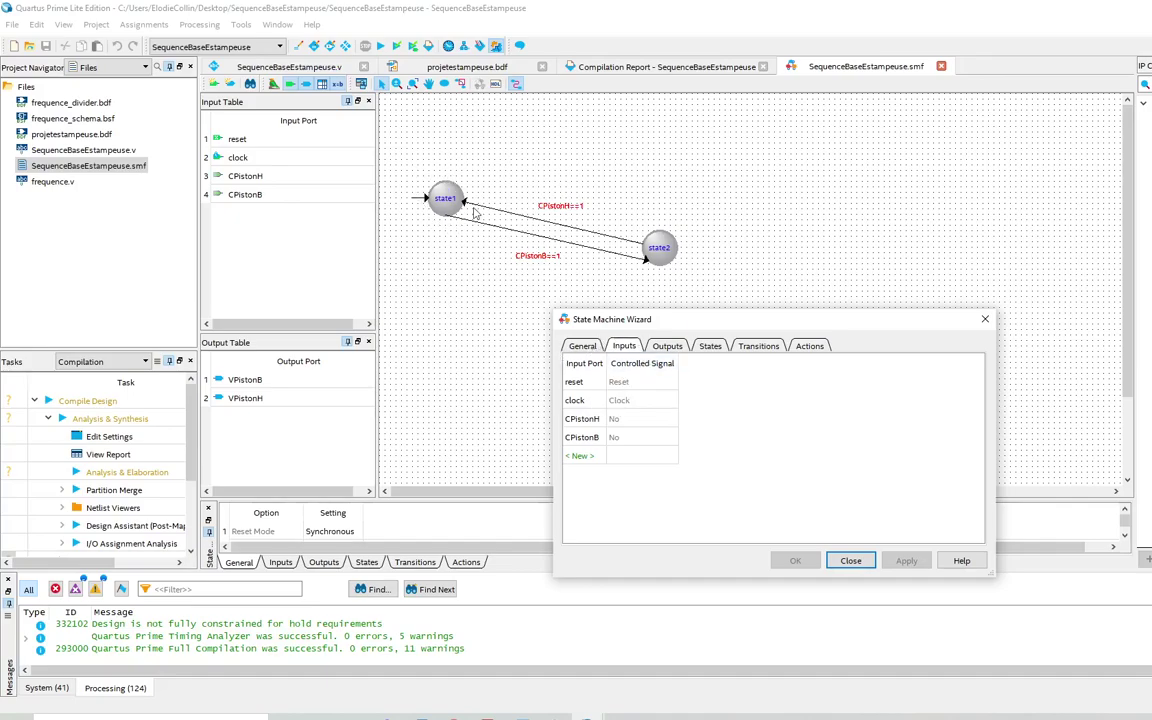
left_click(711, 347)
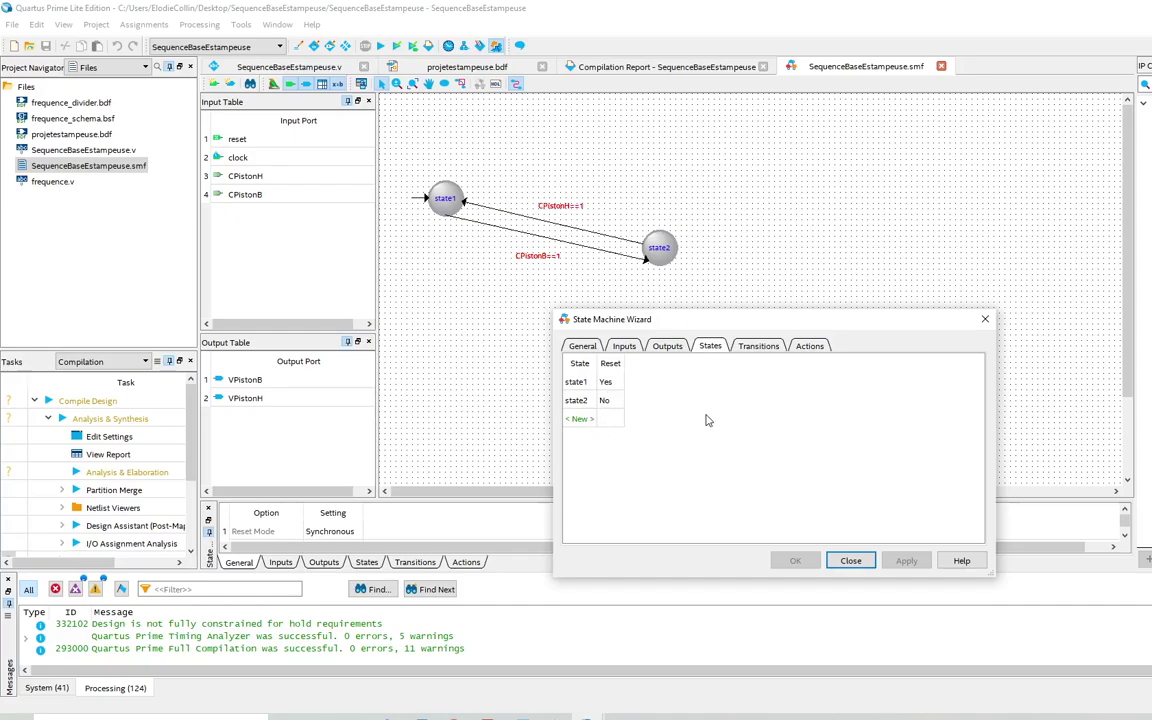
Review the transition conditions between the states and the output actions in each state, and close the wizard
left_click(755, 346)
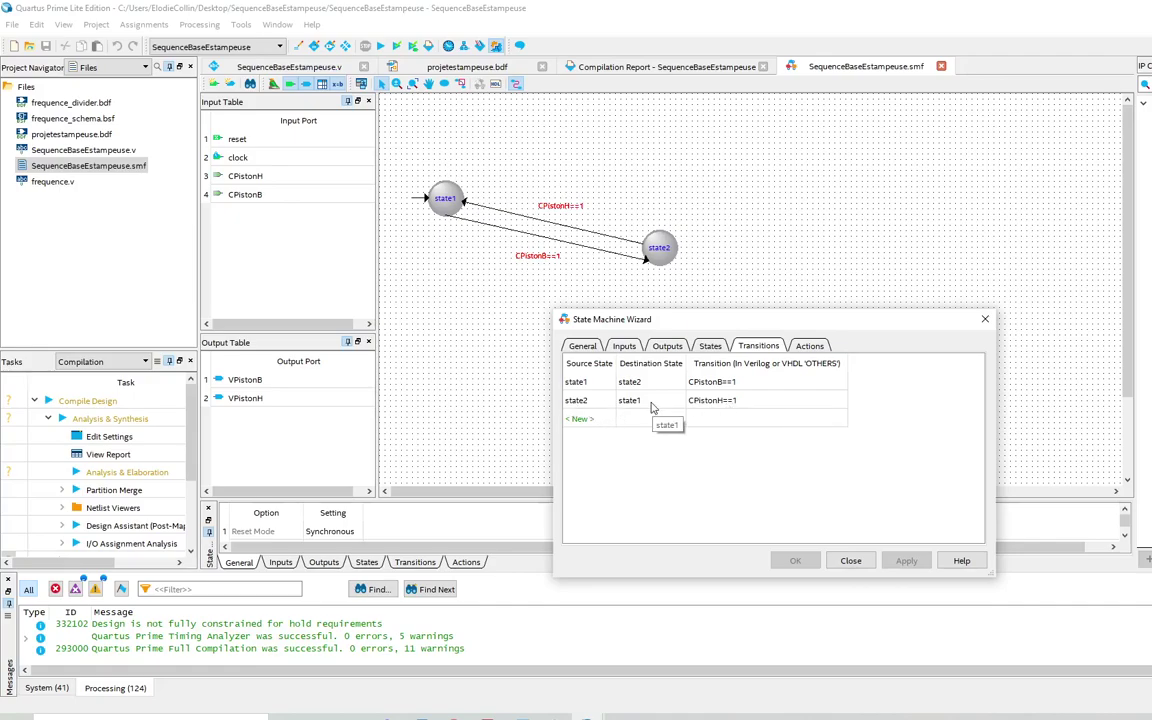
left_click(810, 347)
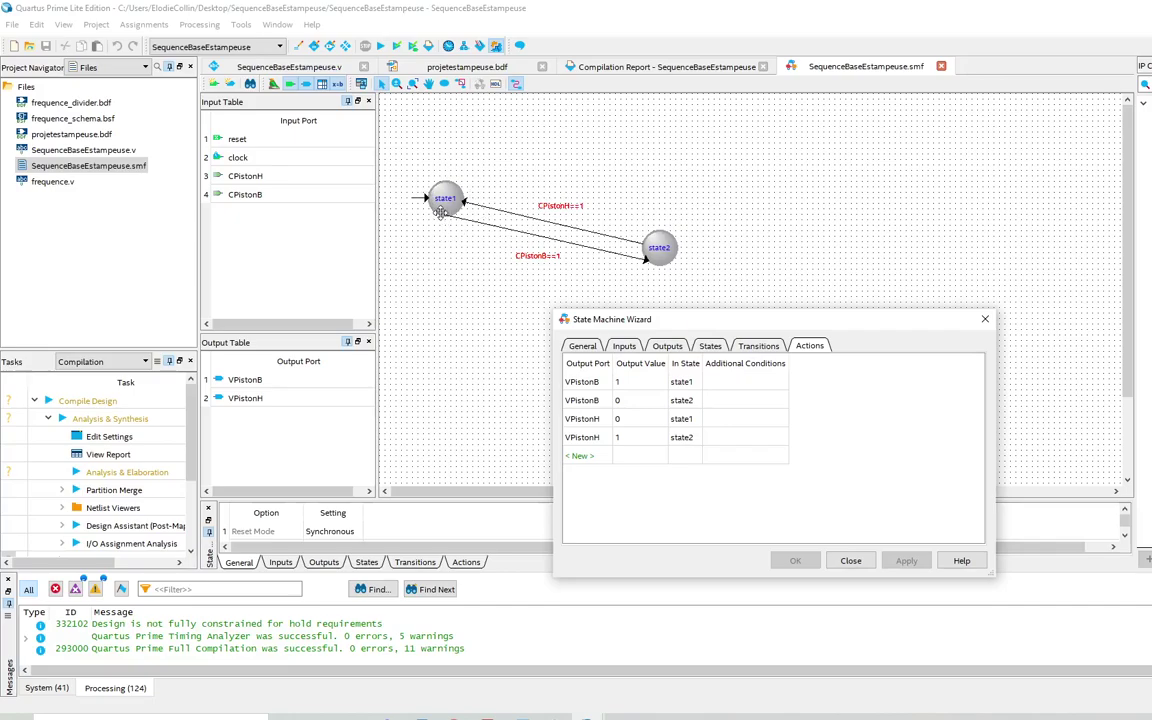
left_click(851, 561)
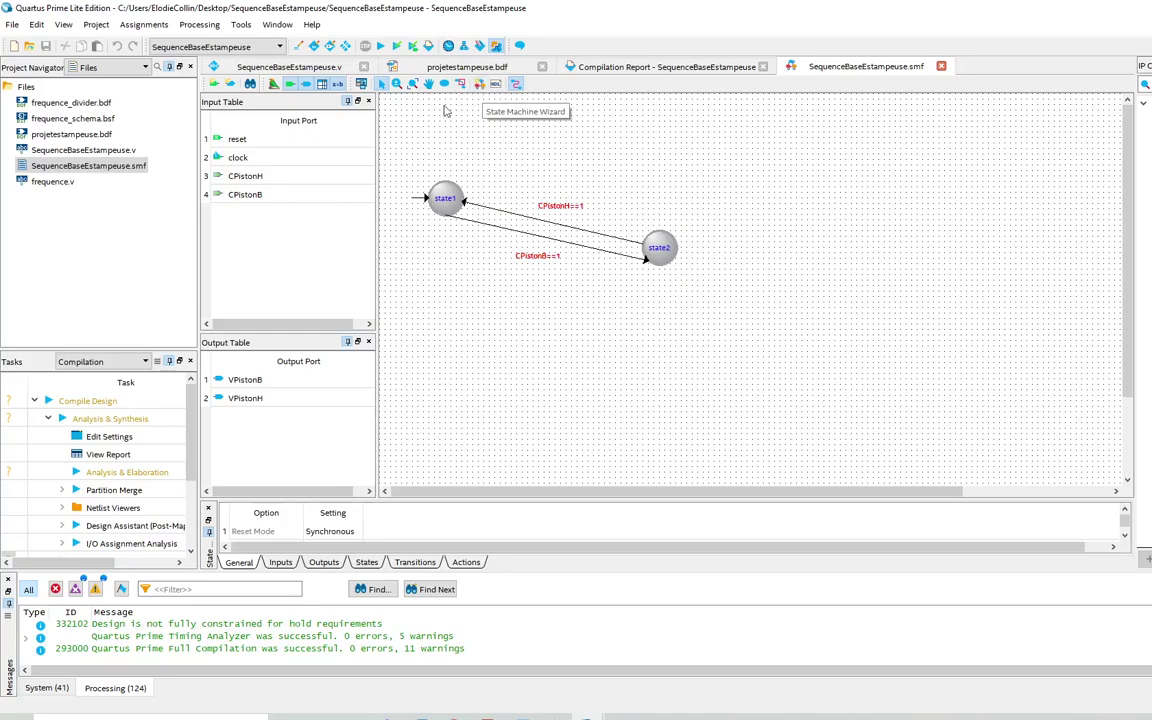
Check the Input Table's option for inserting a port and the languages offered for HDL file generation, cancelling both
right_click(258, 243)
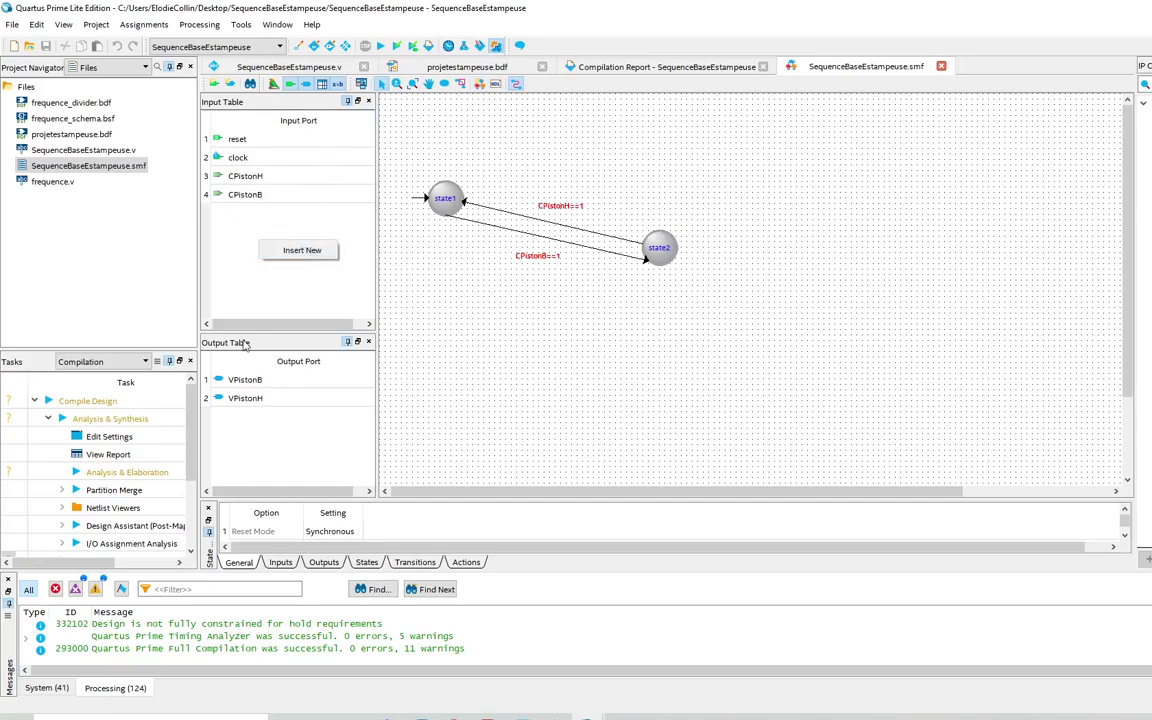
left_click(276, 458)
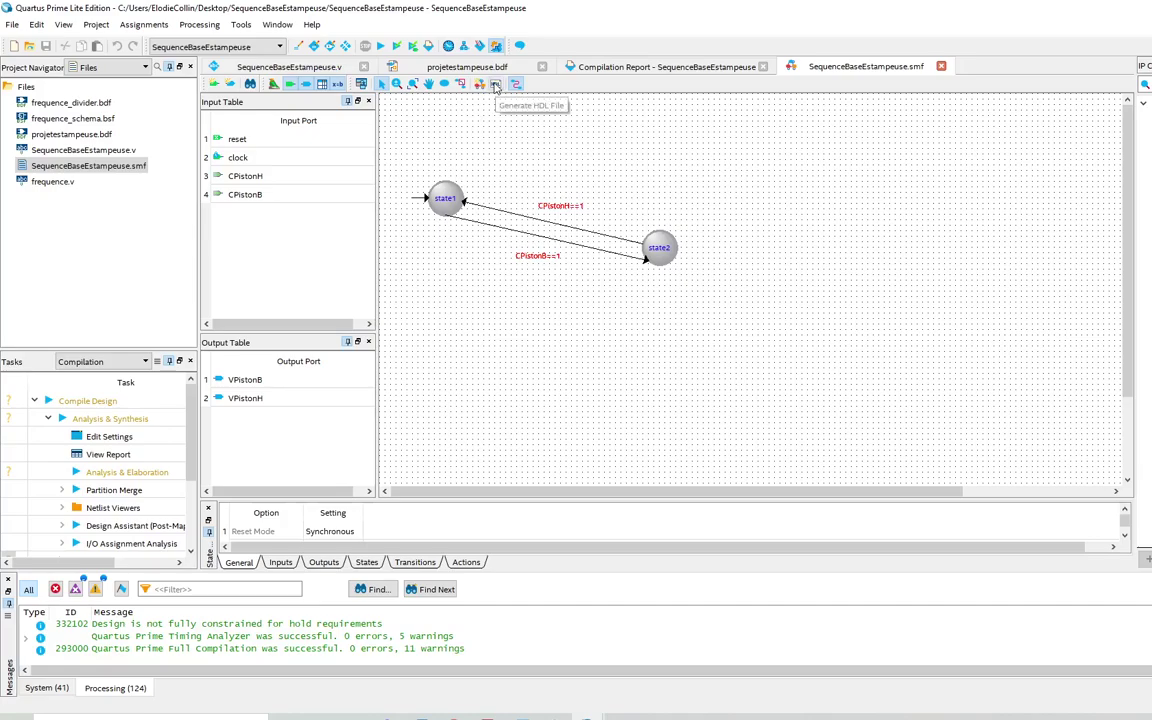
left_click(497, 86)
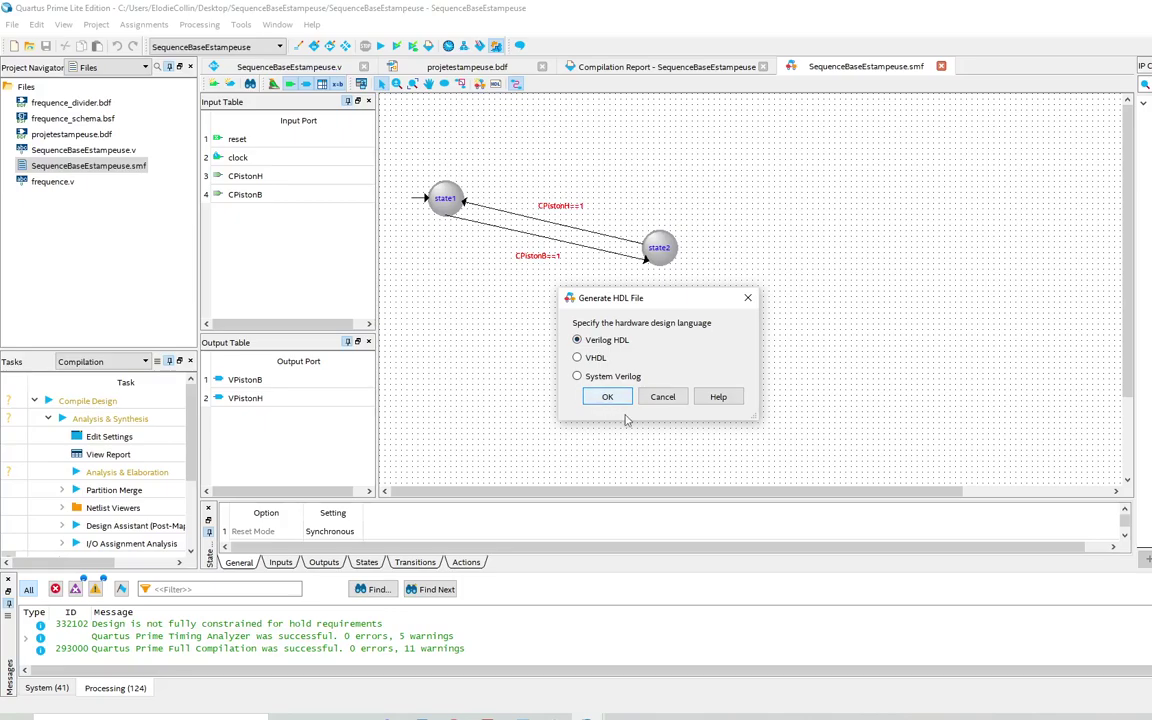
left_click(665, 398)
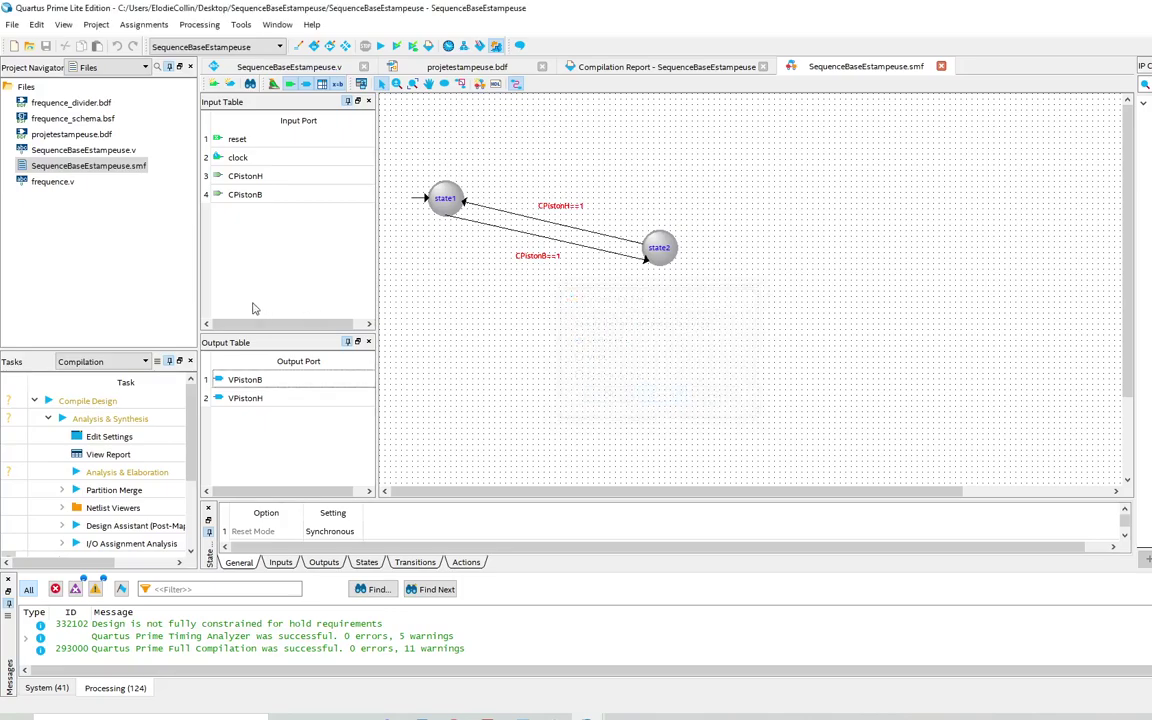
Open SequenceBaseEstampeuse.v and locate the command that creates symbol files for the current file, without running it
double_click(60, 151)
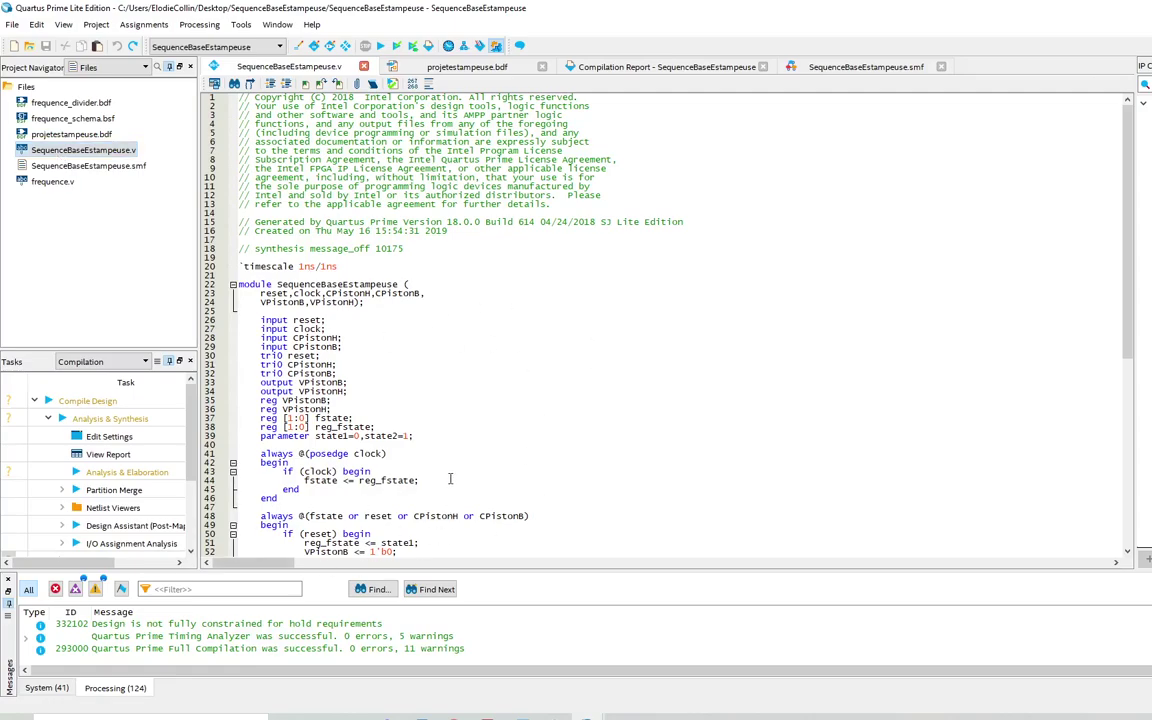
left_click(12, 24)
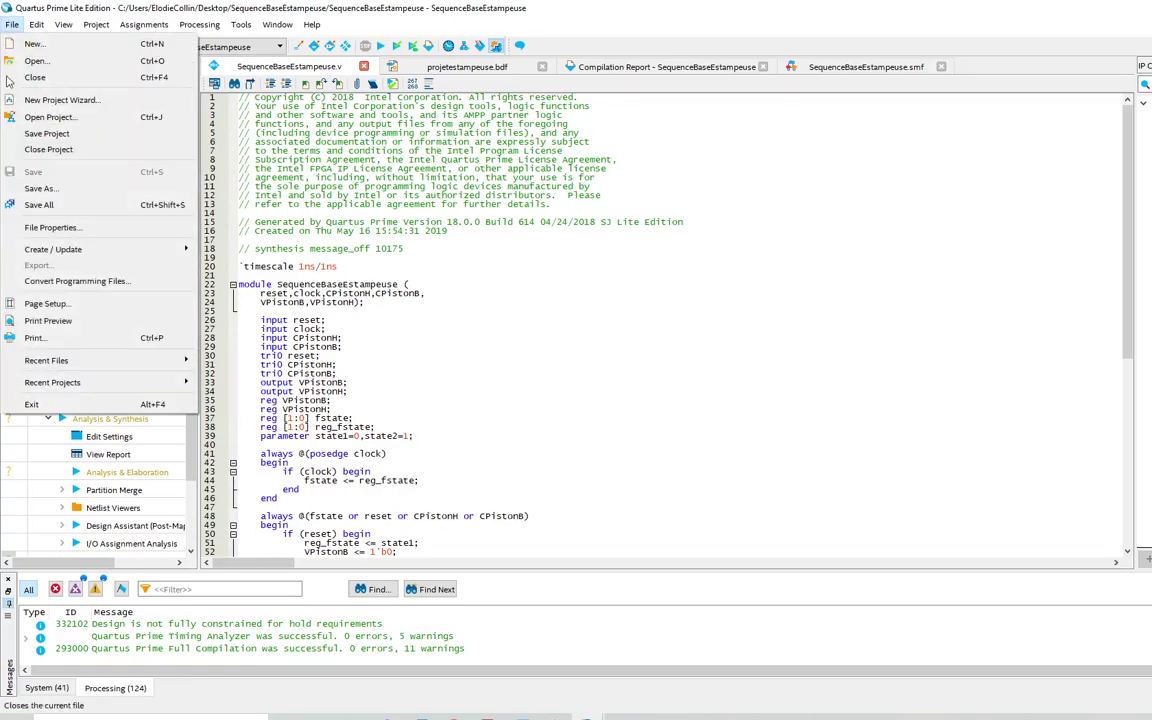
mouse_move(150, 249)
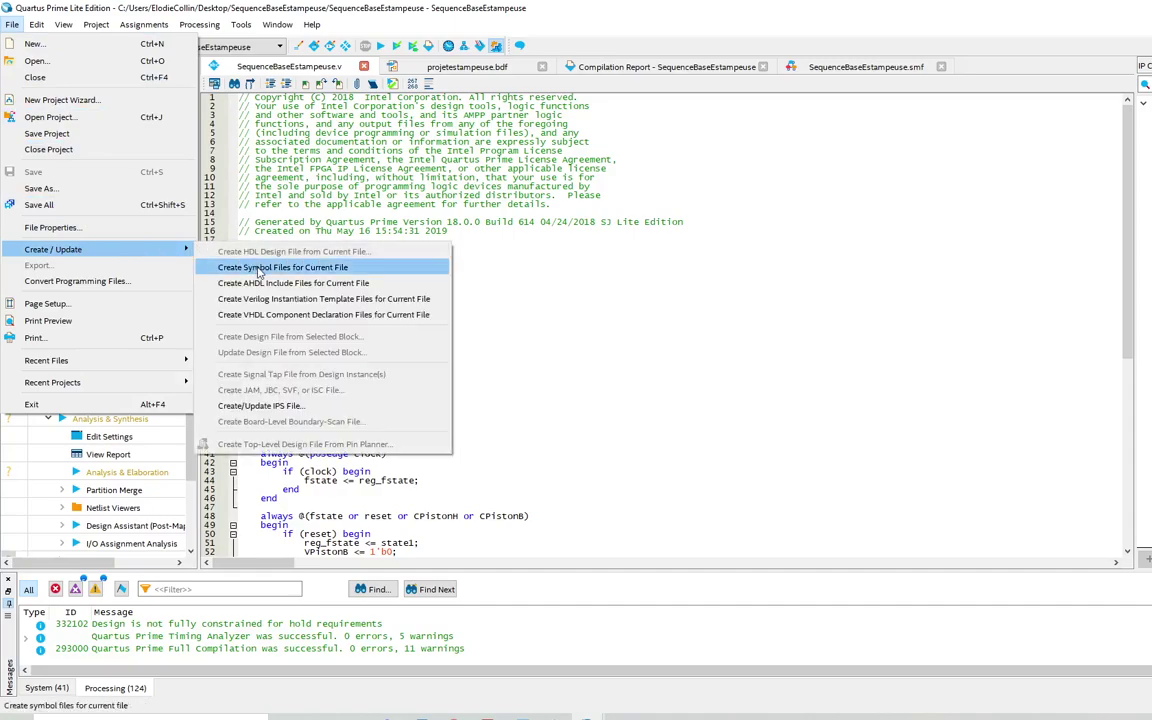
left_click(506, 285)
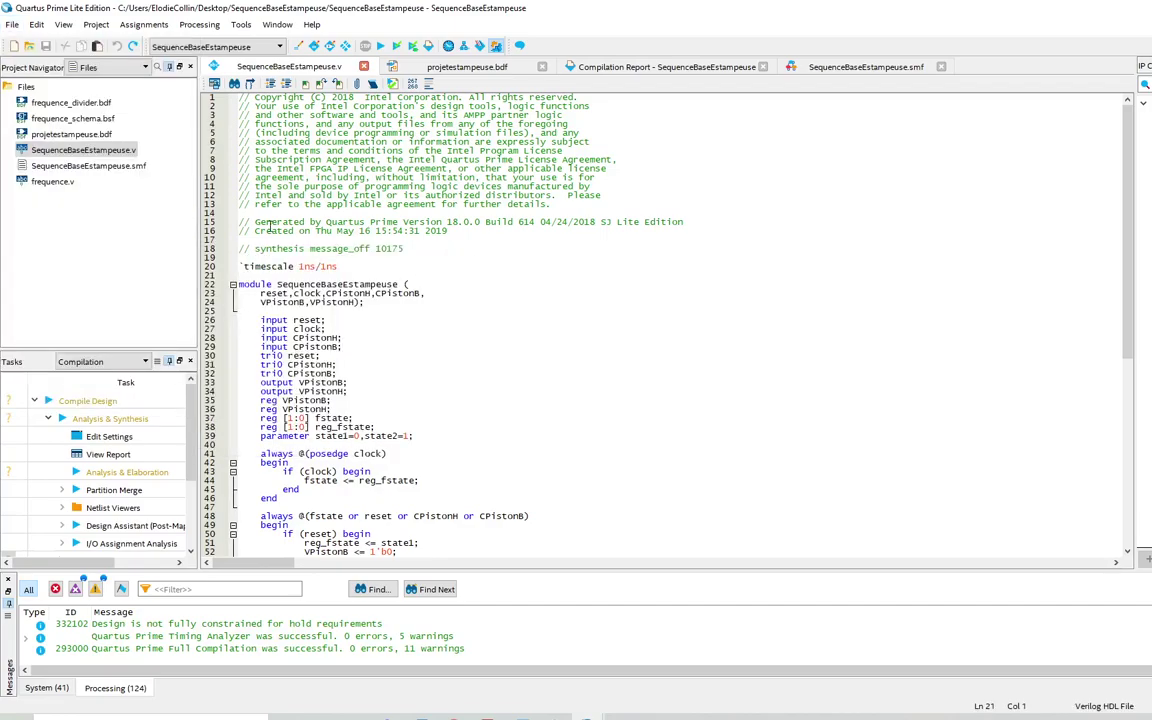
In projetestampeuse.bdf, preview the SequenceBaseEstampeuse project symbol beside the schematic and cancel its insertion
left_click(478, 72)
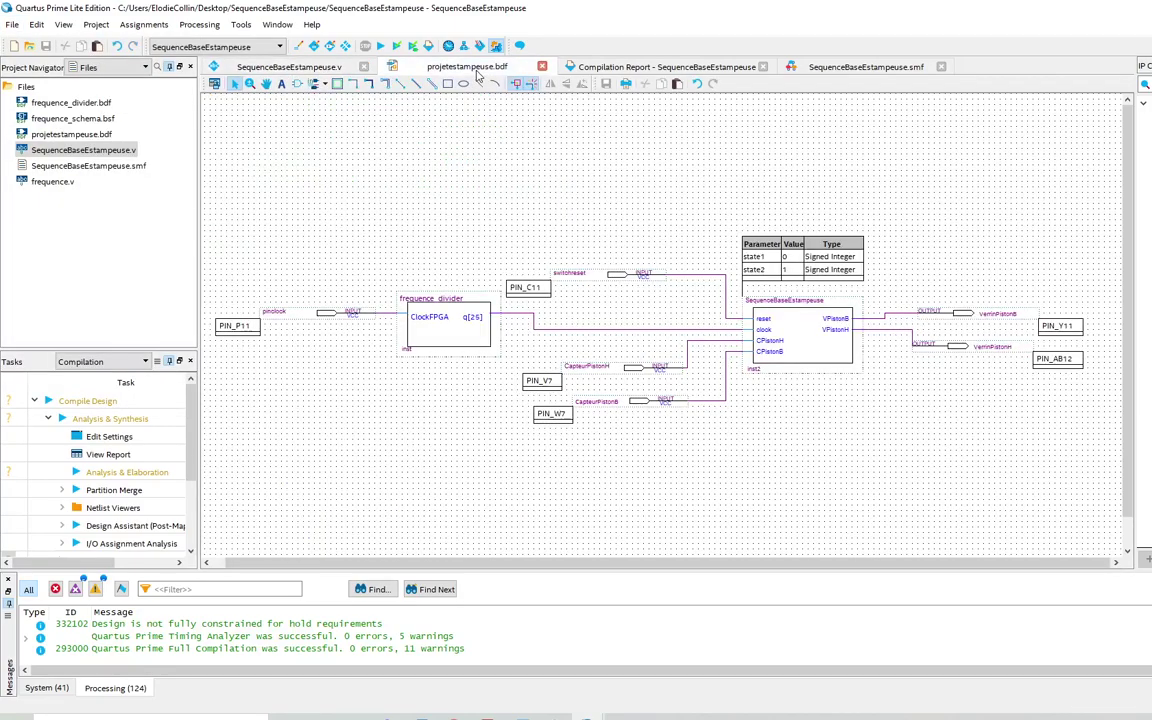
right_click(782, 420)
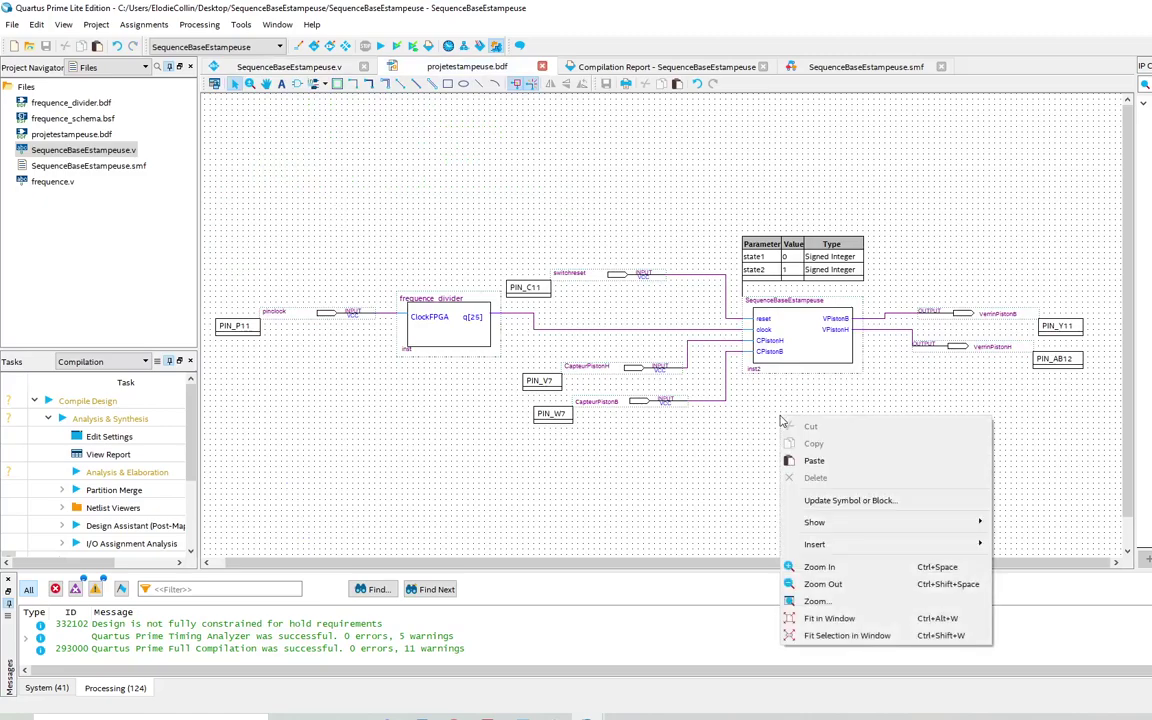
left_click(286, 123)
left_click(297, 88)
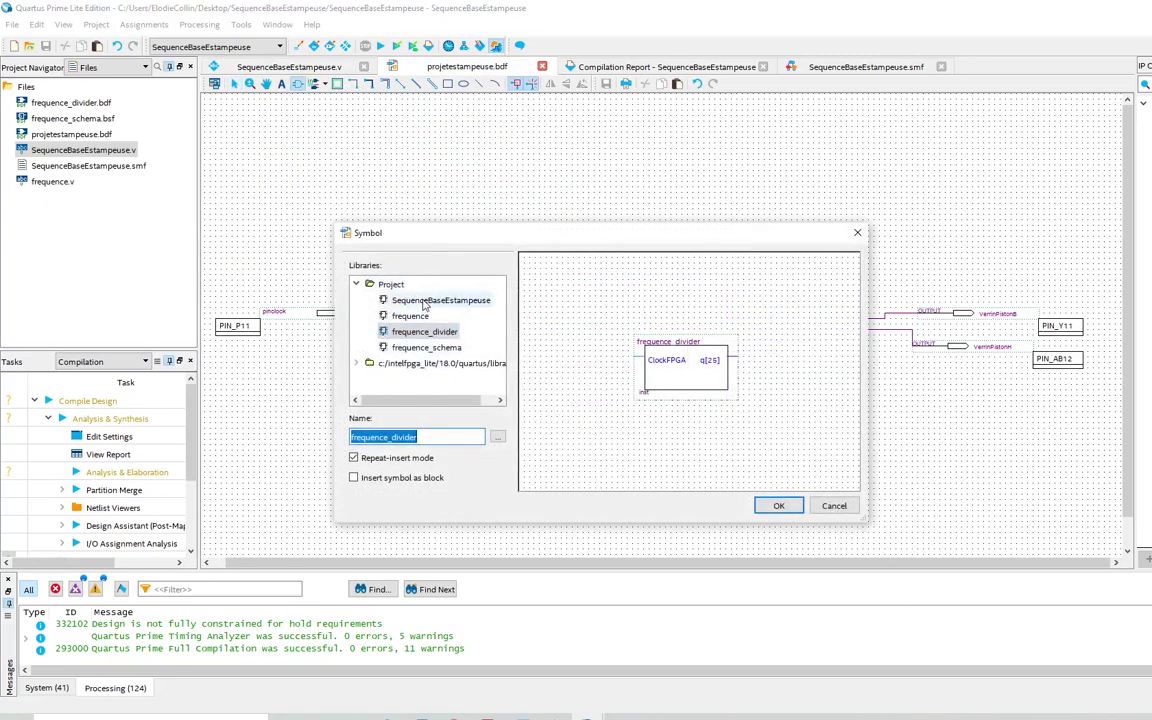
left_click(440, 300)
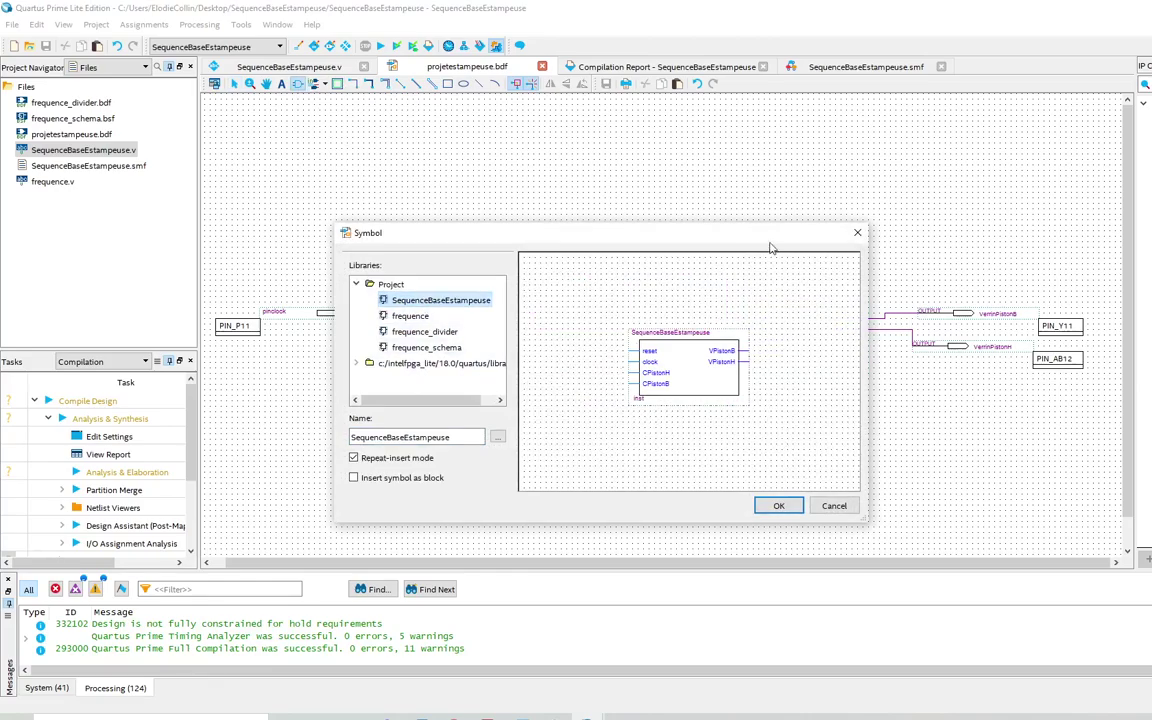
left_click_drag(746, 236, 352, 227)
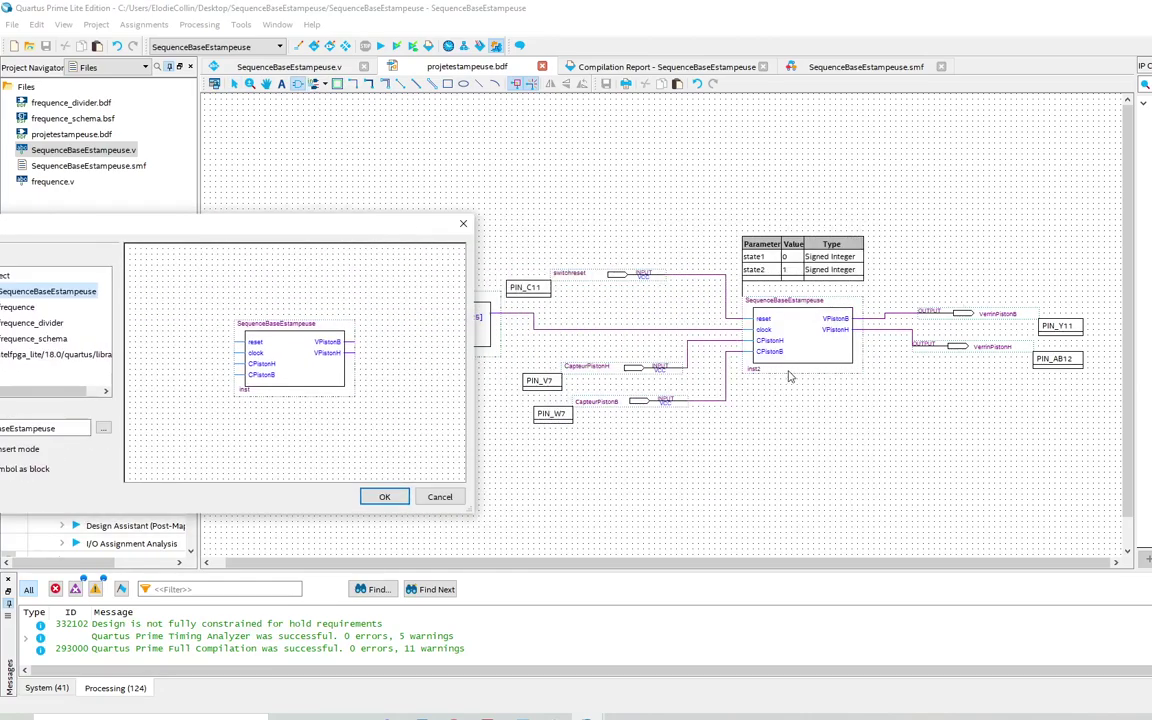
left_click(440, 497)
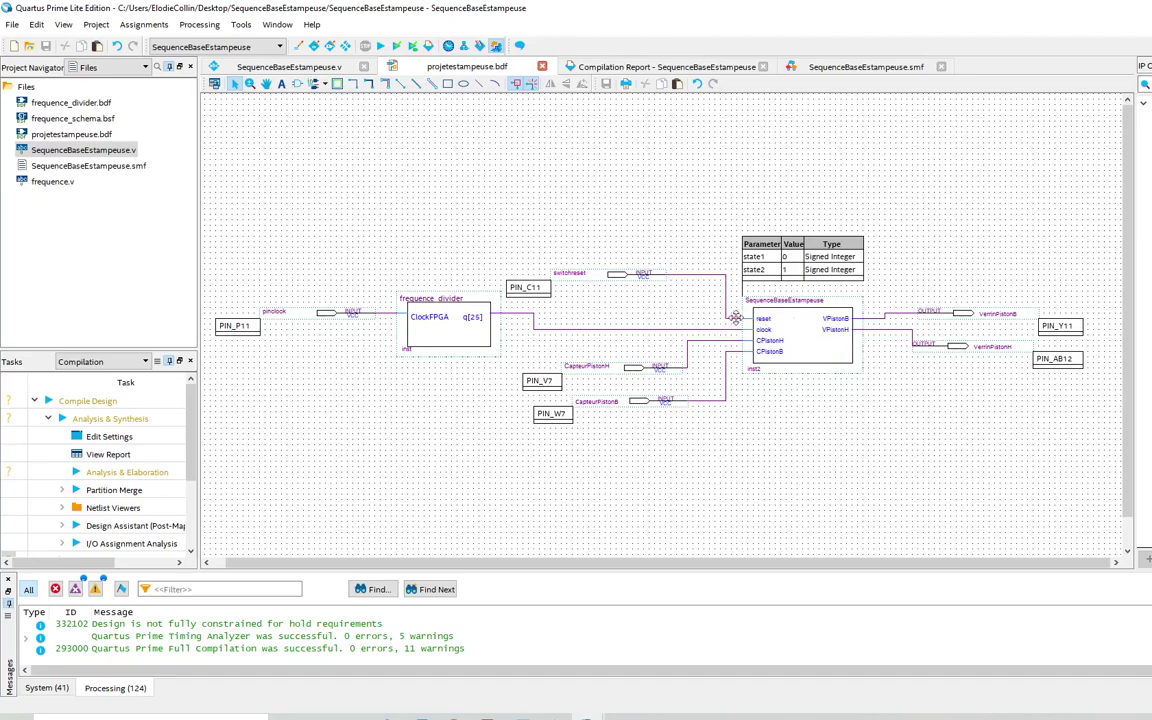
Point out the switchreset input pin and check the pin types that can be inserted in the schematic
left_click(592, 271)
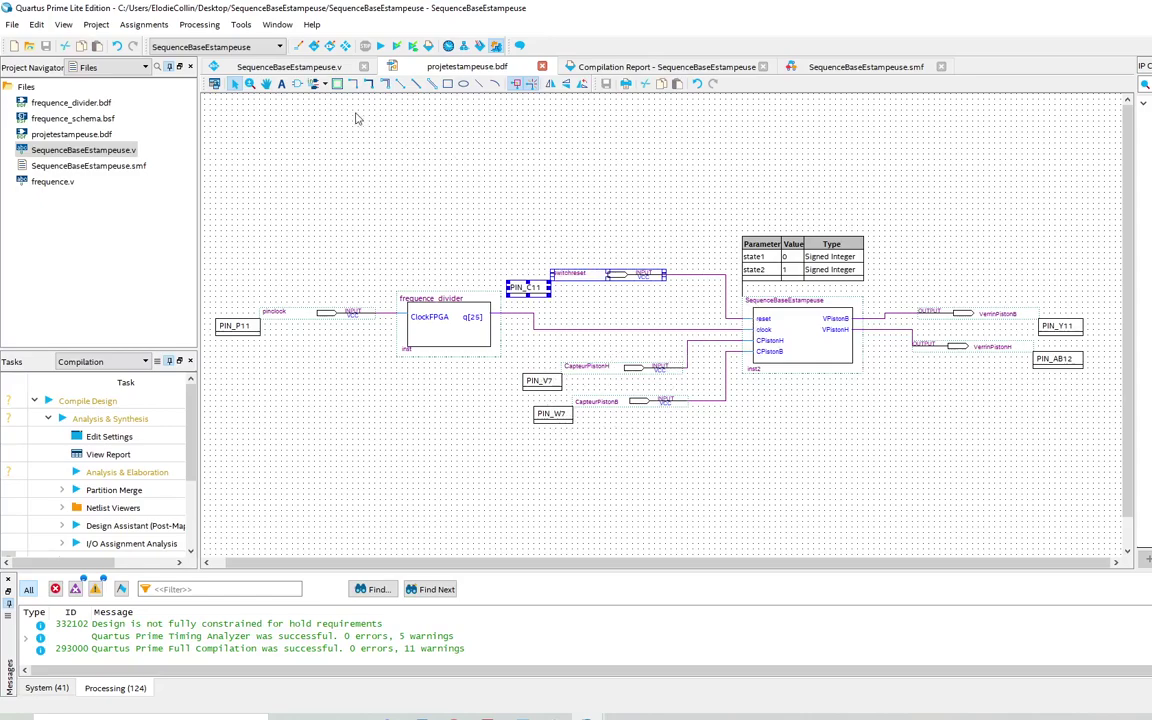
left_click(324, 84)
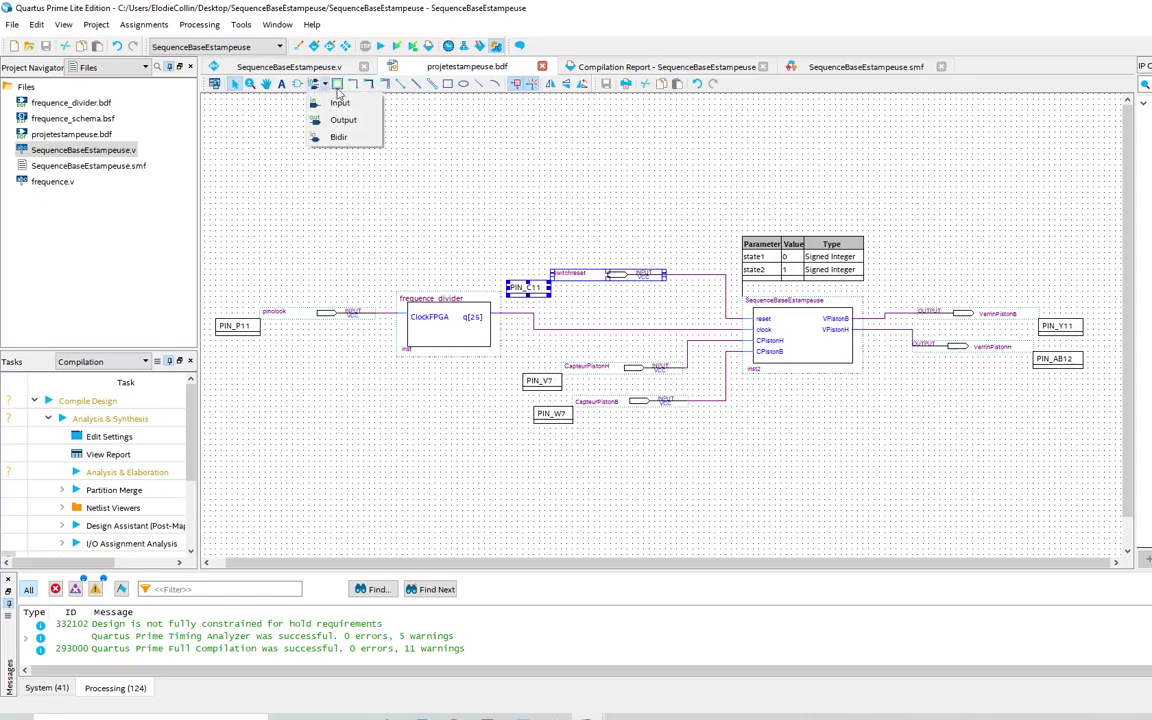
left_click(471, 167)
left_click(471, 167)
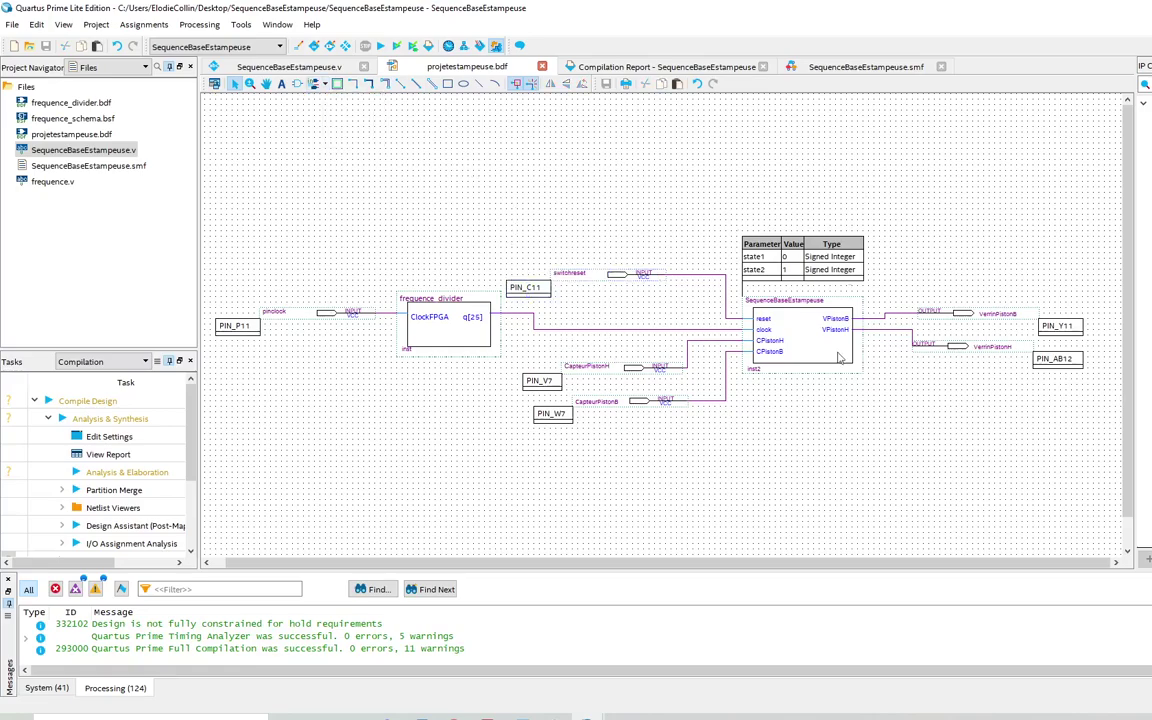
Examine the frequence_divider block and the SequenceBaseEstampeuse block with their connections in the schematic
left_click(810, 385)
left_click(801, 443)
left_click(451, 320)
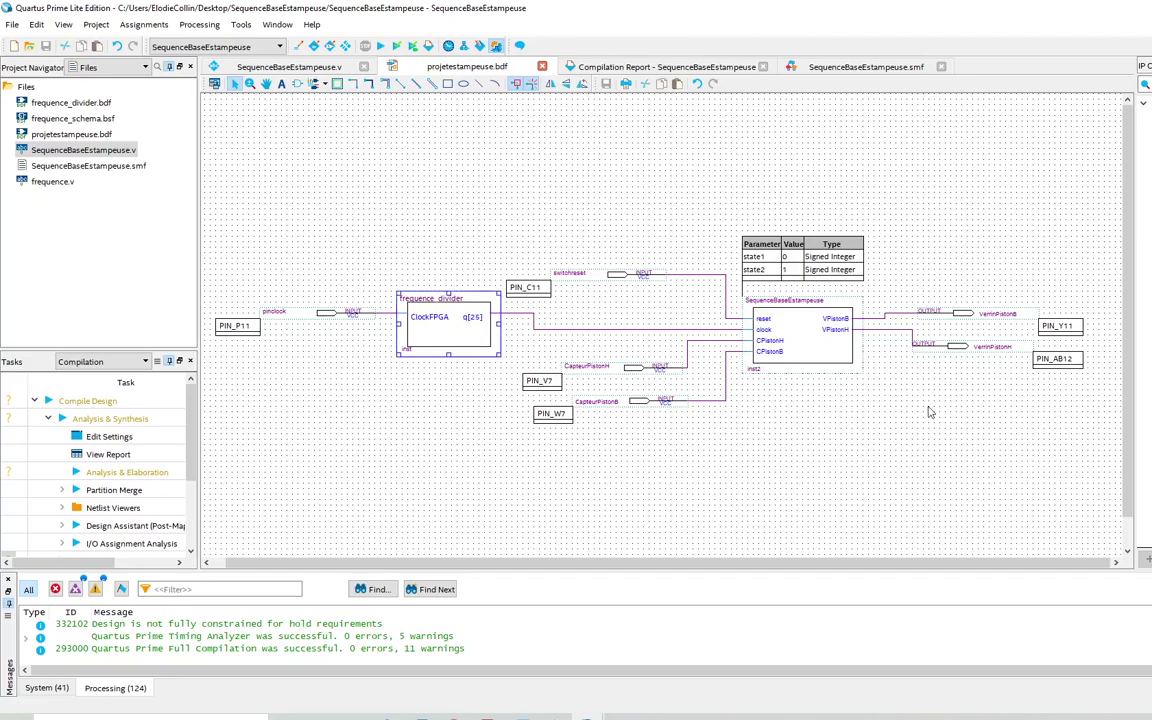
left_click(760, 389)
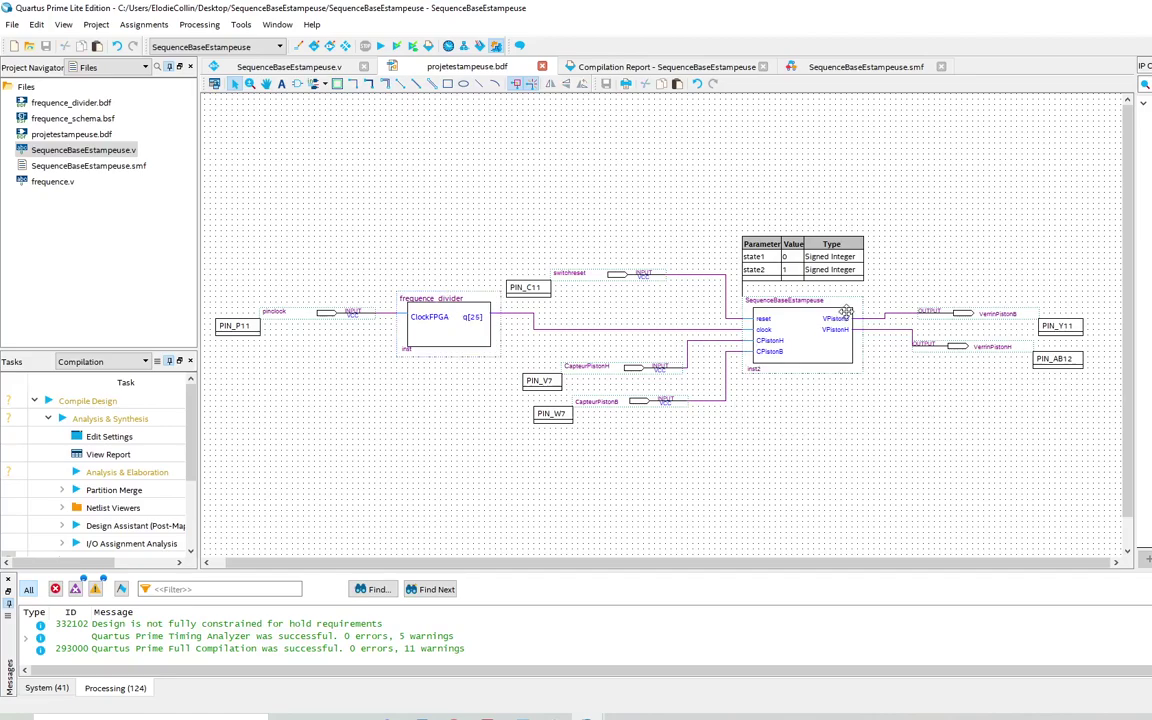
left_click(472, 316)
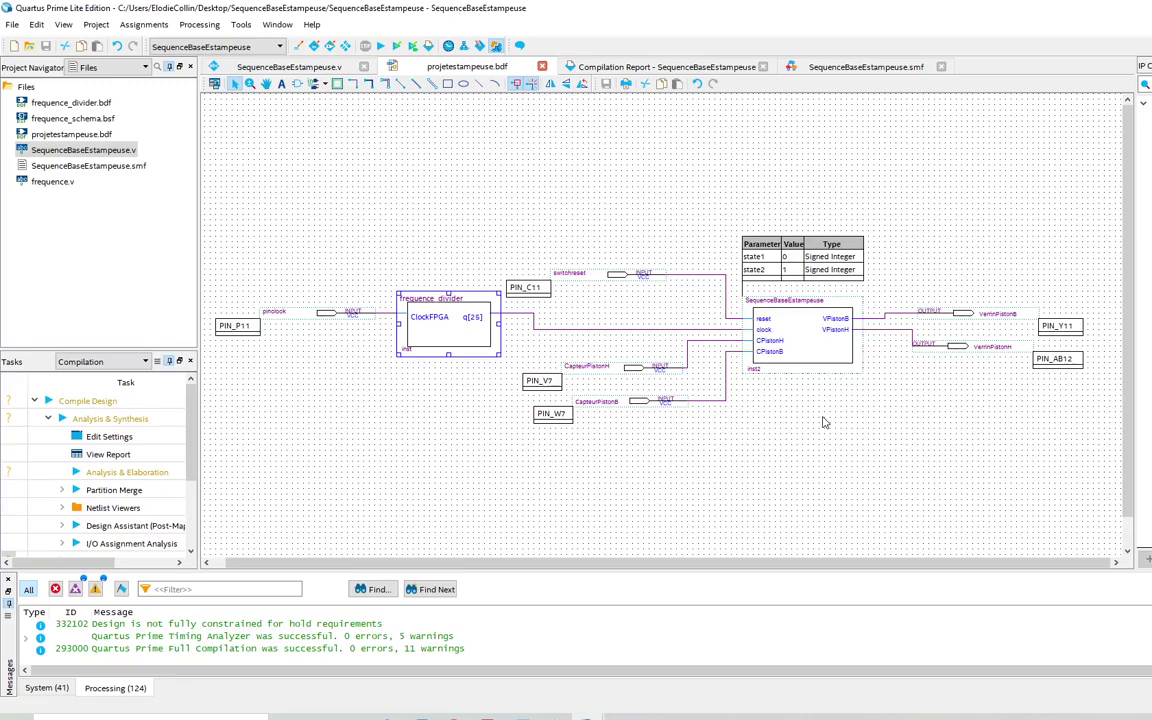
left_click(790, 411)
left_click(818, 323)
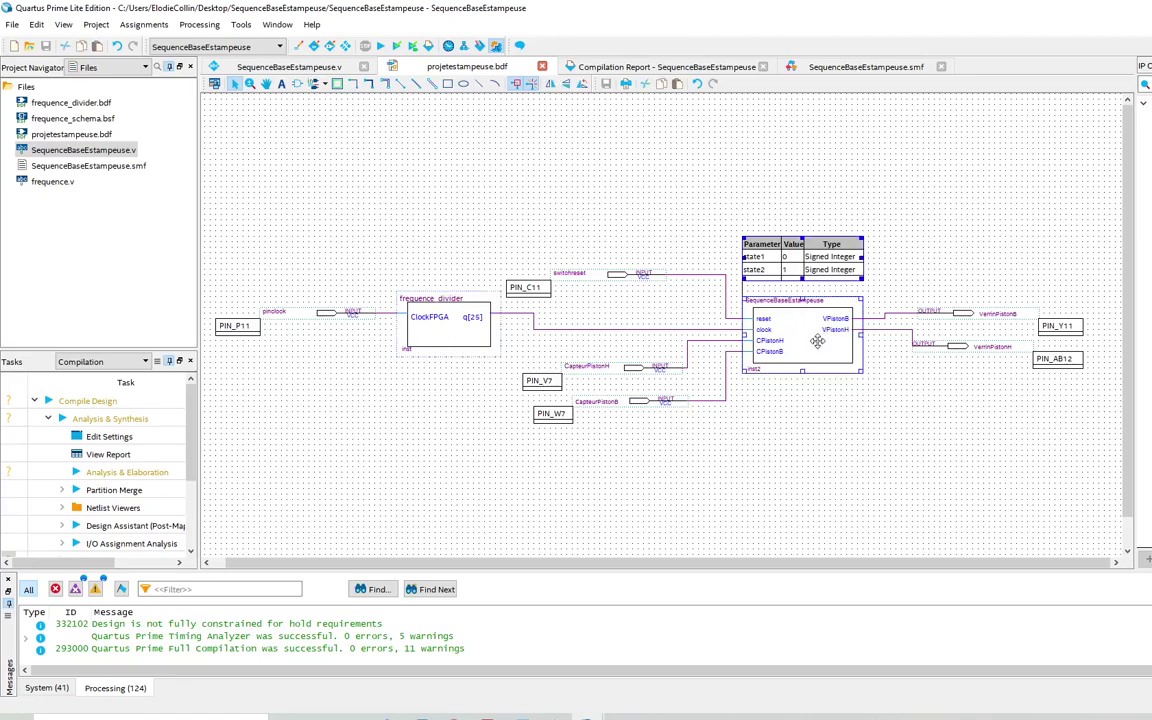
left_click(818, 411)
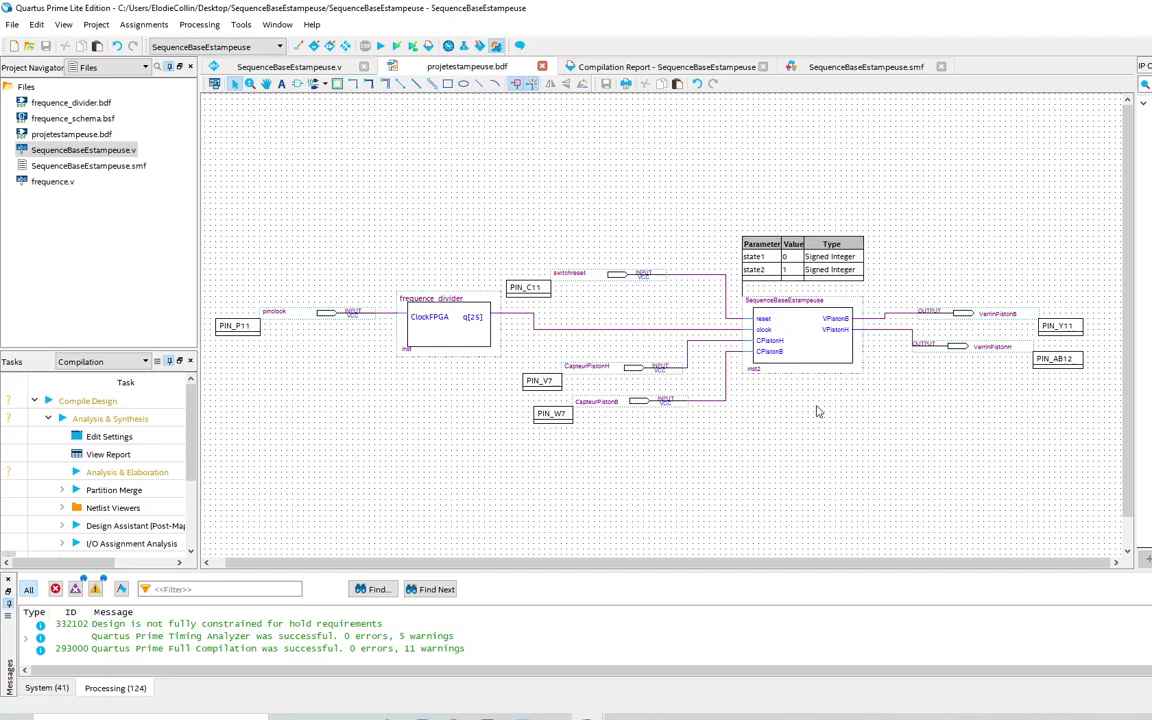